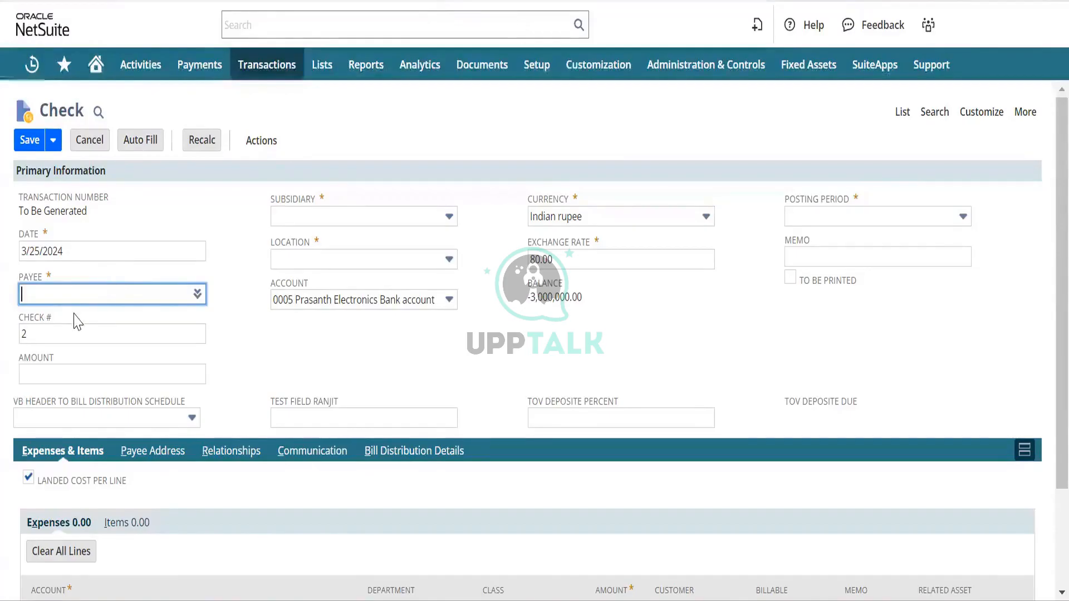
Choose the payee for the check from the name suggestions.
text(roger)
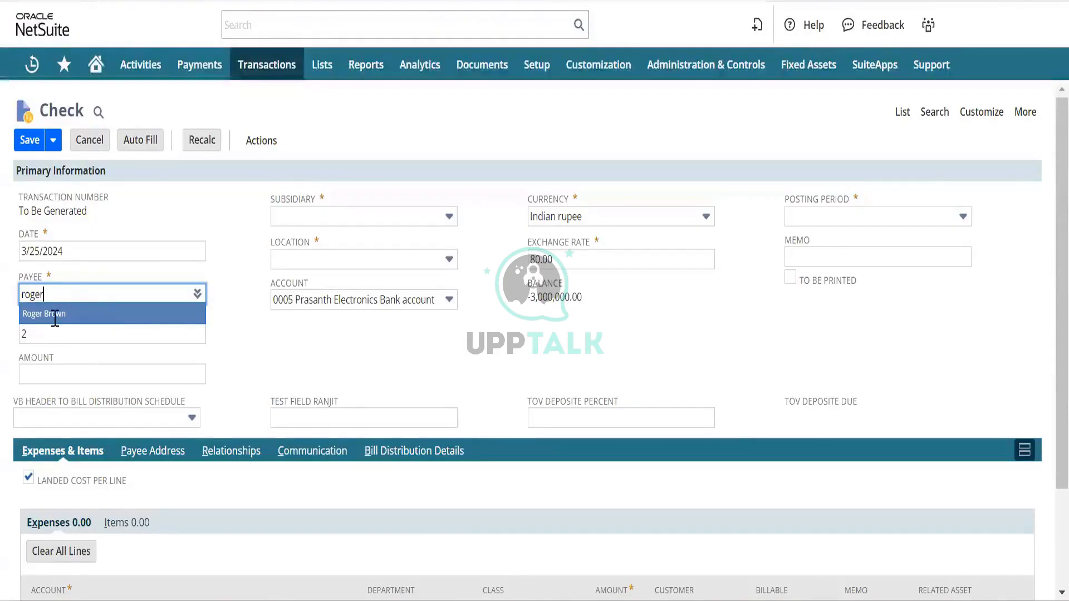
click(55, 314)
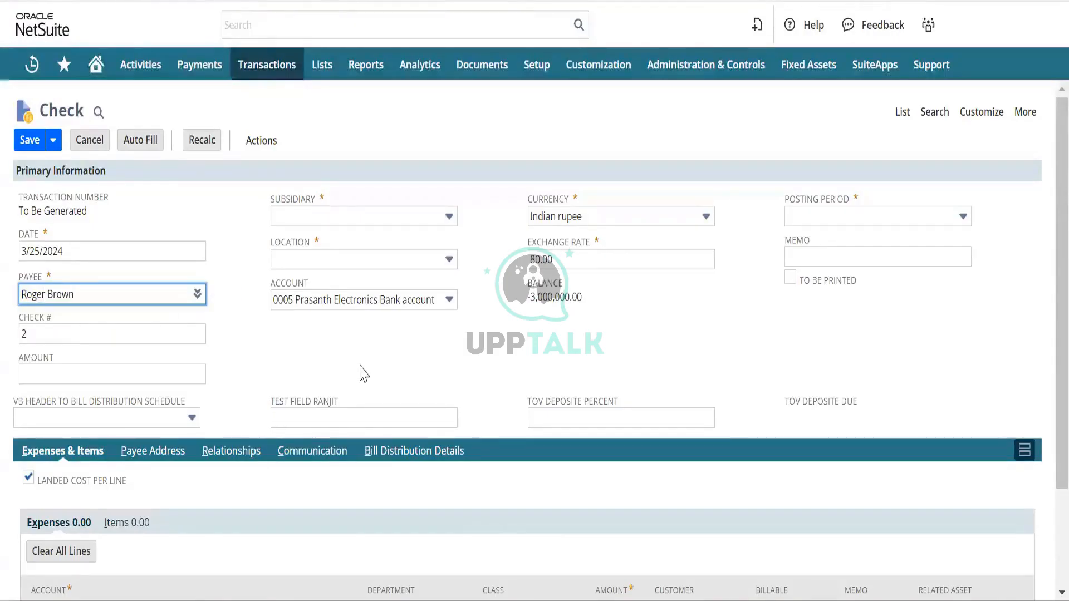
key(Tab)
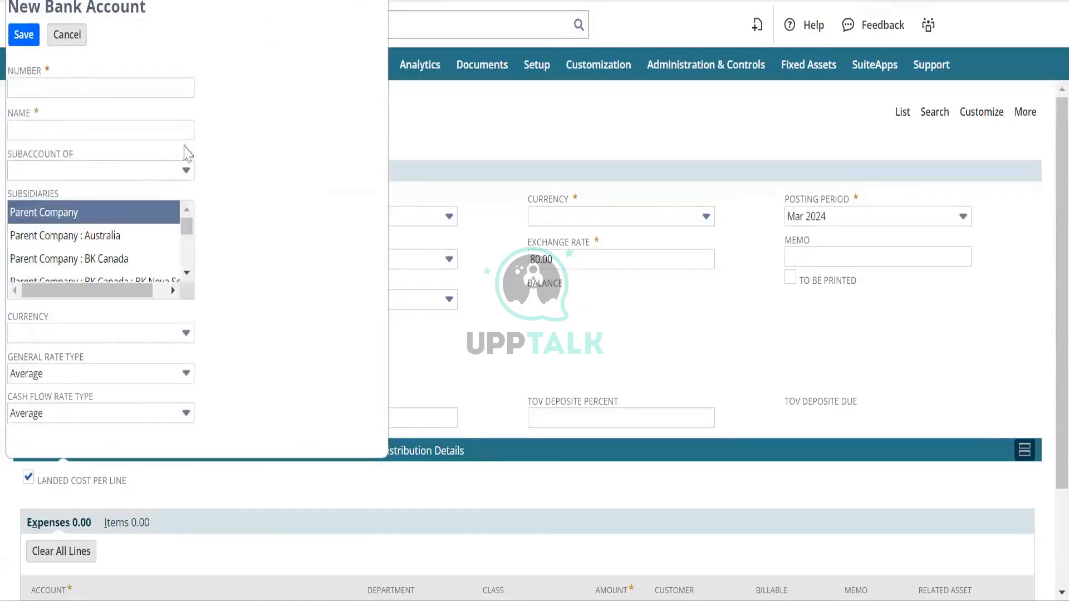
Cancel the New Bank Account popup that opened for the check's account.
scroll(56, 265, down, 1)
scroll(56, 267, up, 2)
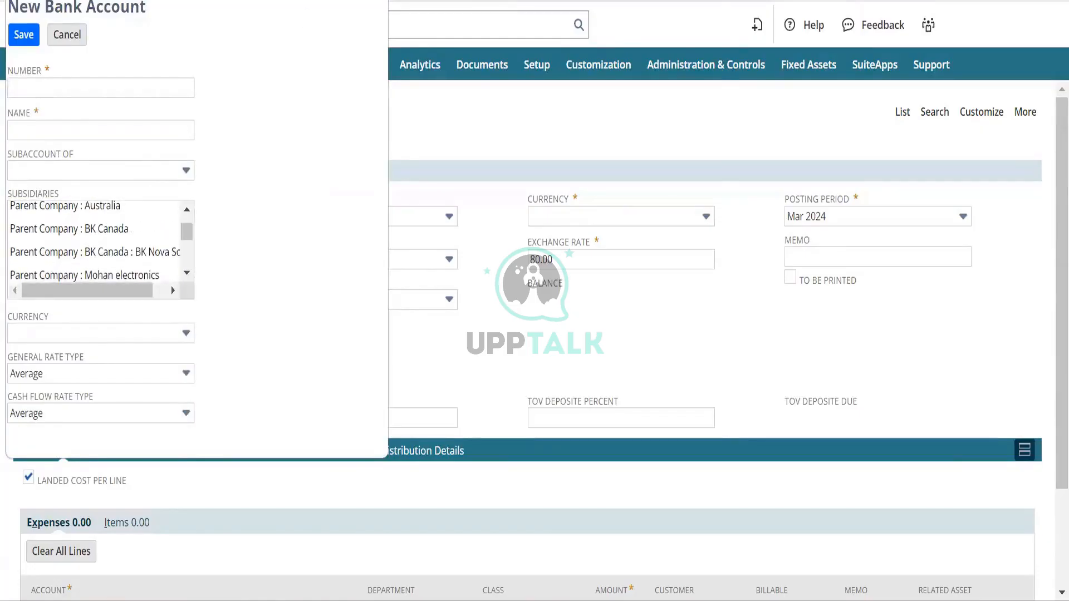
click(379, 1)
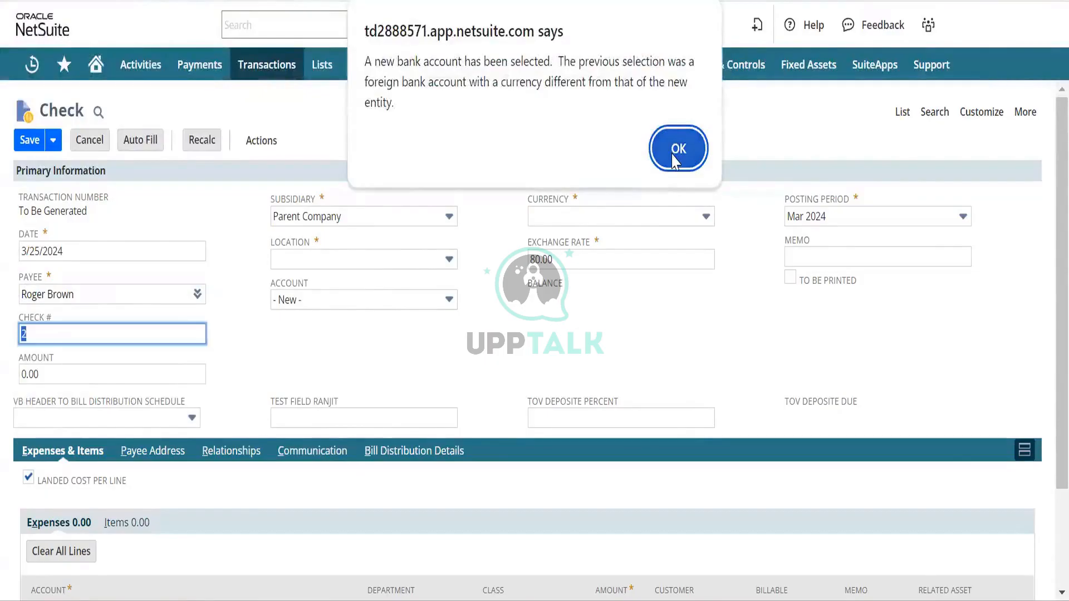
Dismiss the bank account warning; set subsidiary Parent Company, location Corporate HQ, currency Indian rupee.
click(677, 150)
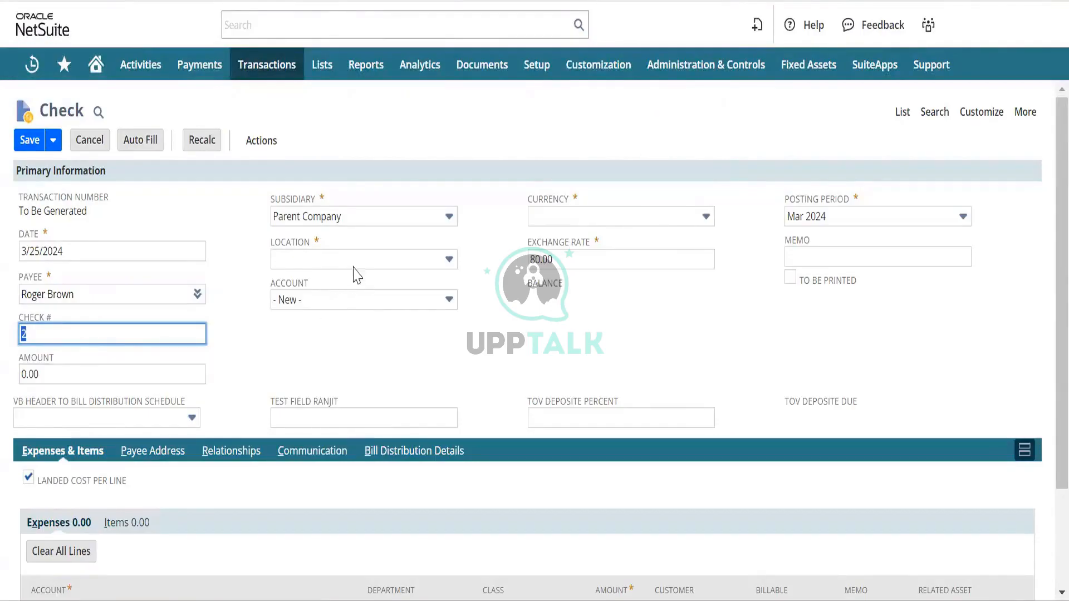
click(390, 224)
click(361, 260)
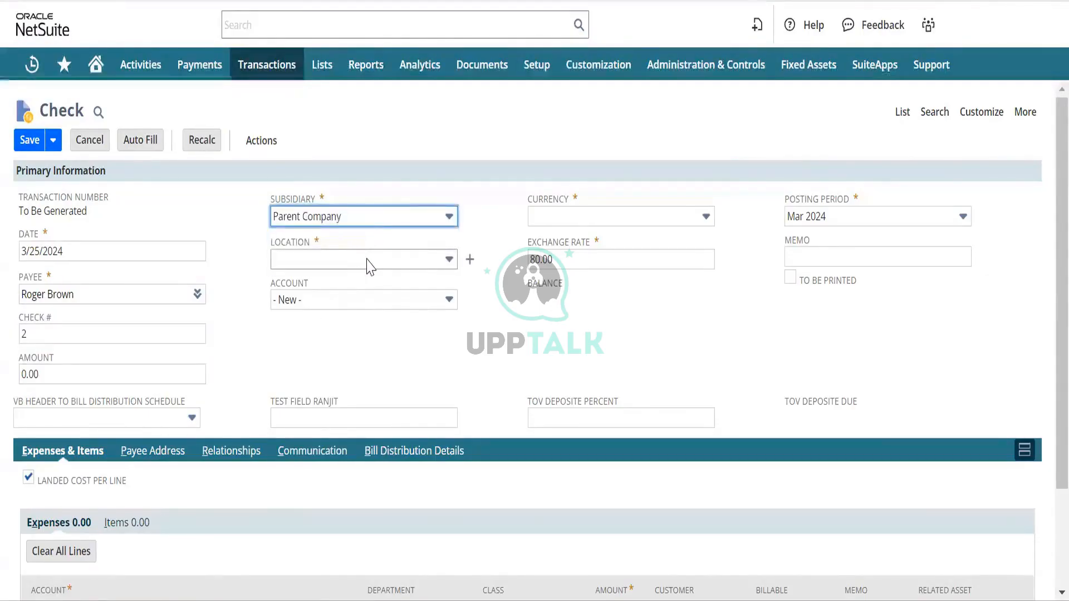
click(368, 262)
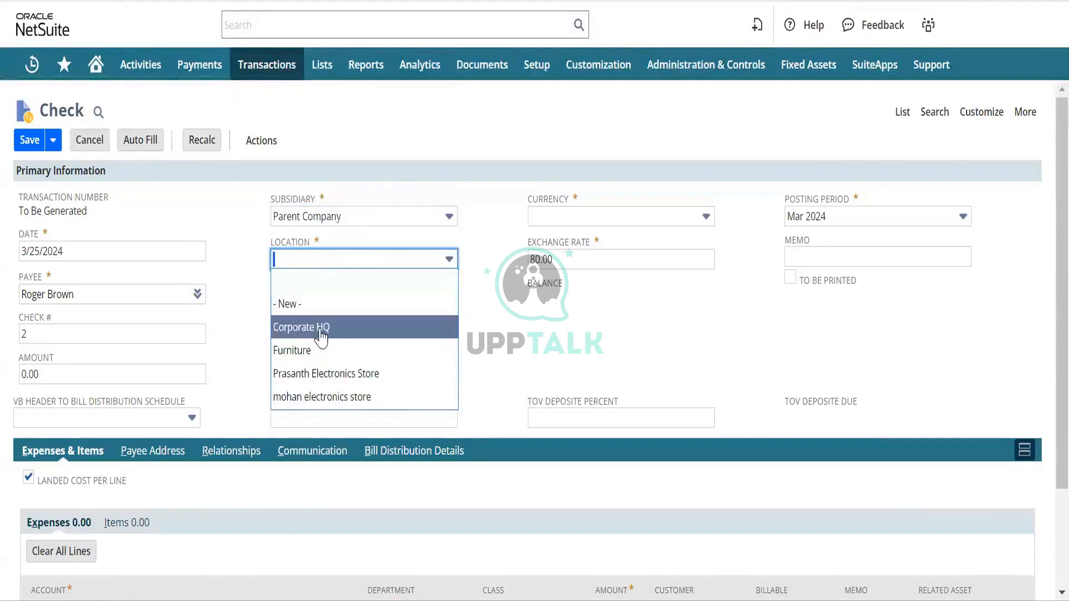
click(322, 334)
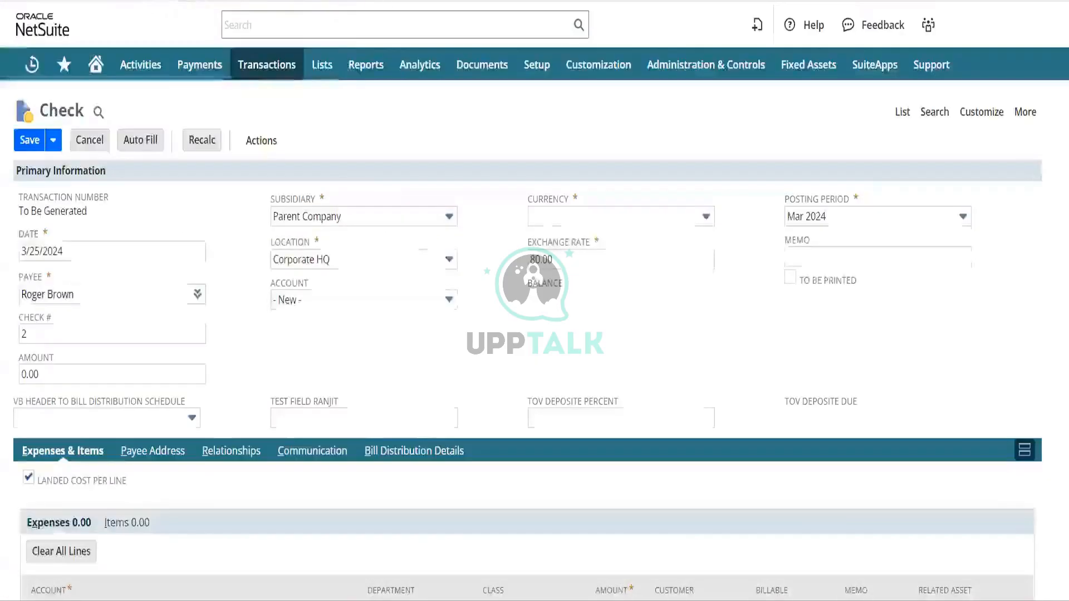
click(548, 220)
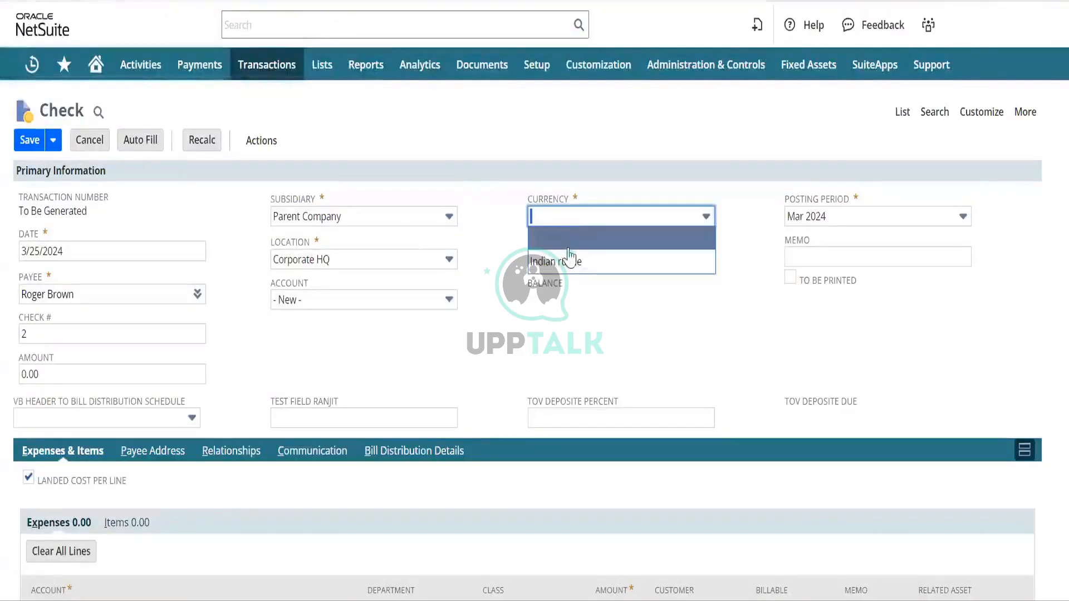
click(551, 265)
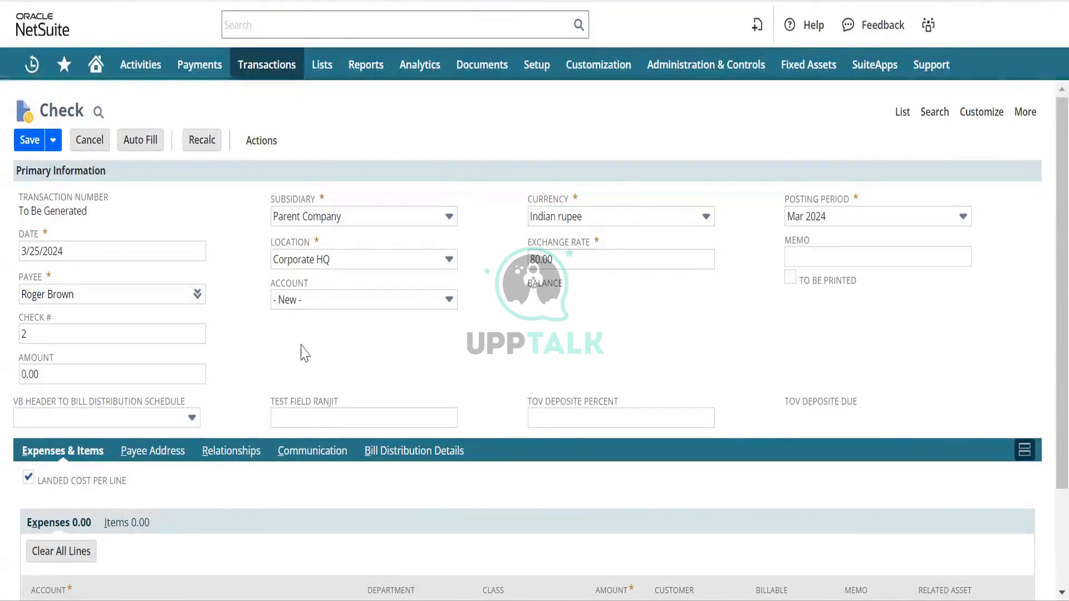
scroll(304, 353, down, 2)
scroll(303, 353, up, 2)
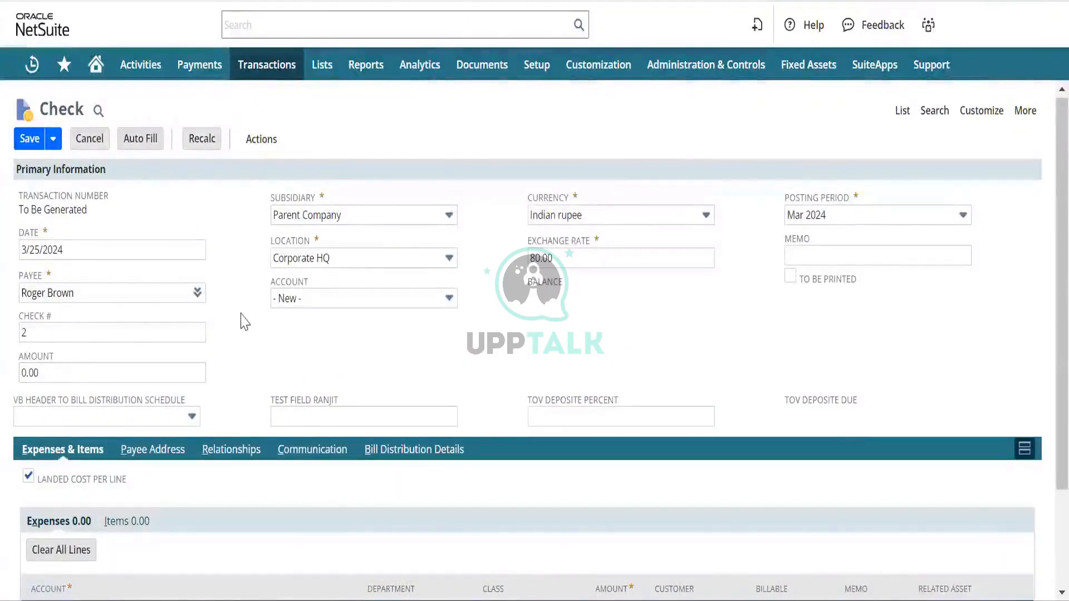
Try starting a new bank account from the check's Account field.
click(449, 297)
click(452, 319)
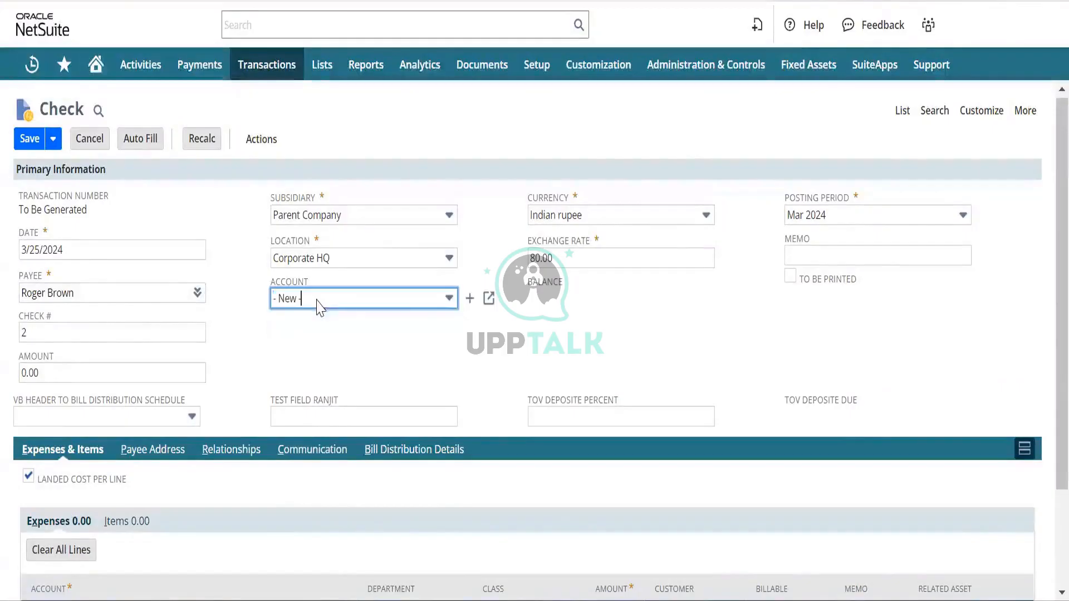
click(469, 299)
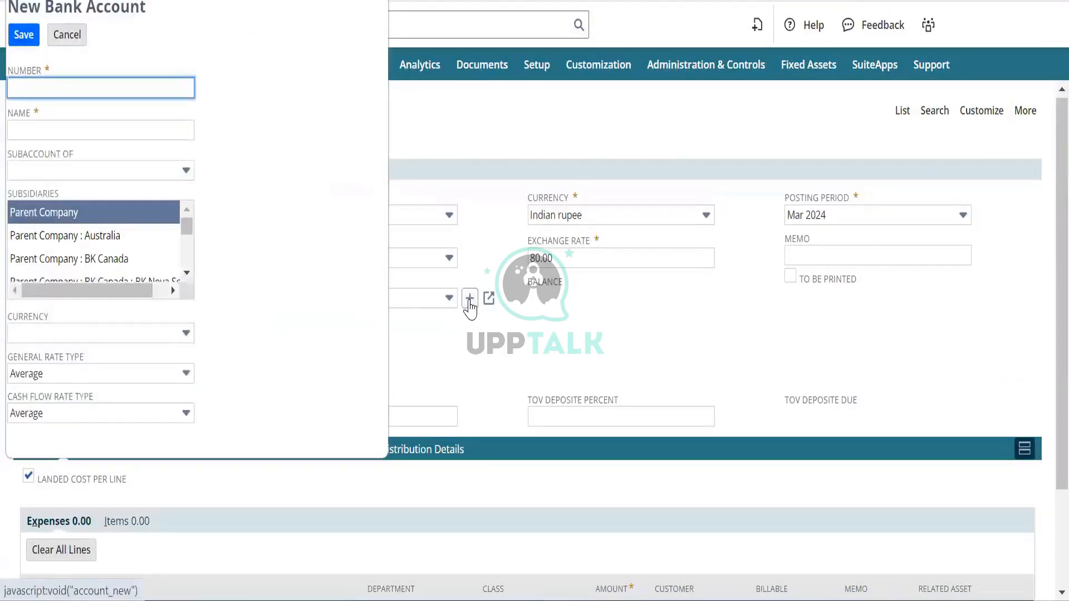
scroll(103, 261, down, 4)
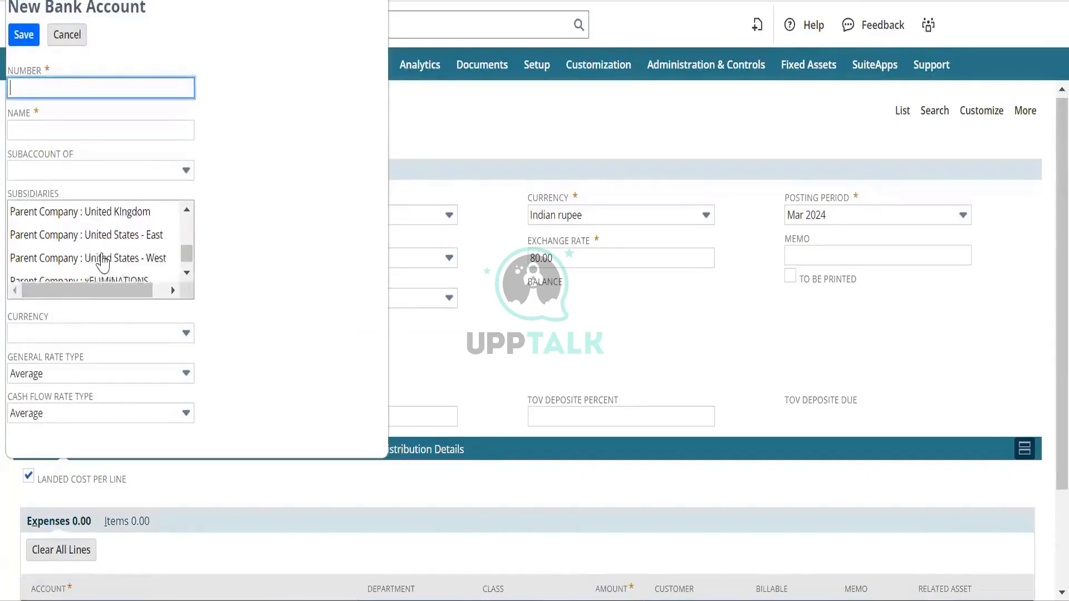
scroll(103, 262, down, 1)
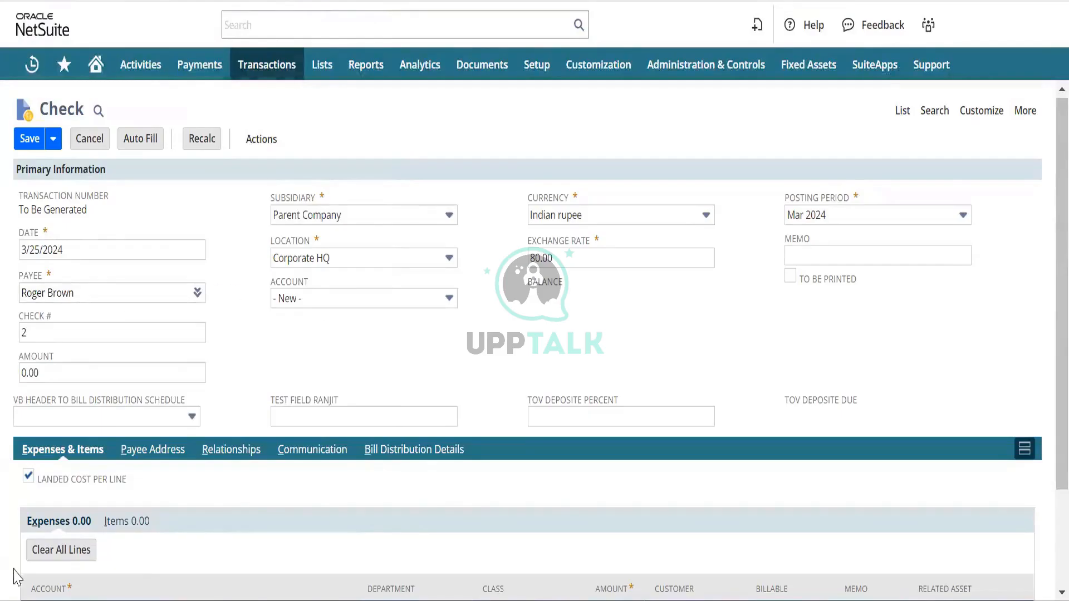
Untick Landed Cost Per Line, keep Parent Company, and bring up a blank New Bank Account form.
click(28, 477)
mouse_move(476, 298)
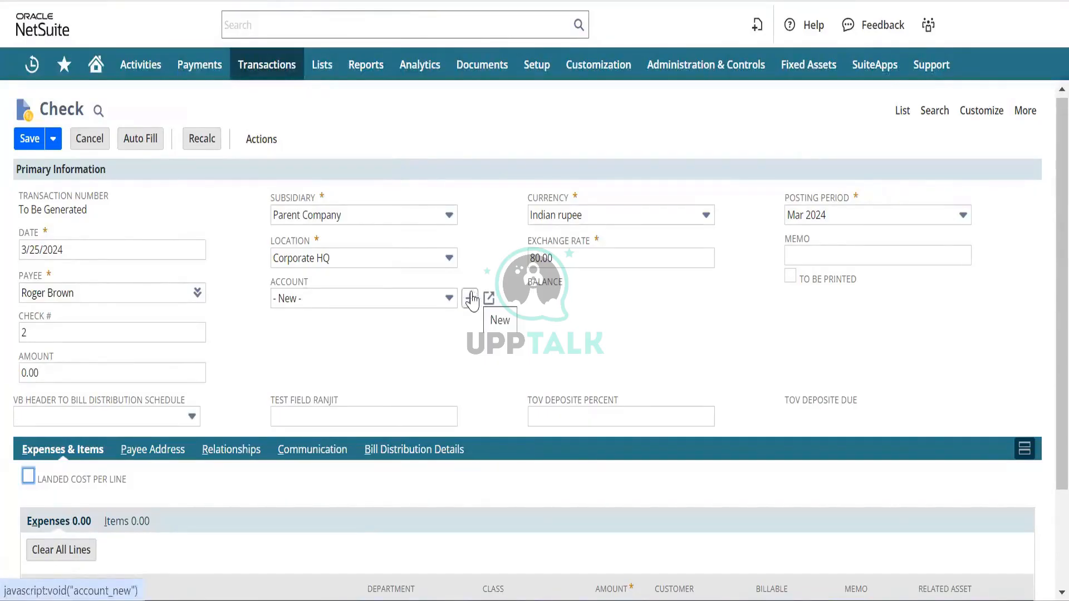
click(427, 216)
click(429, 219)
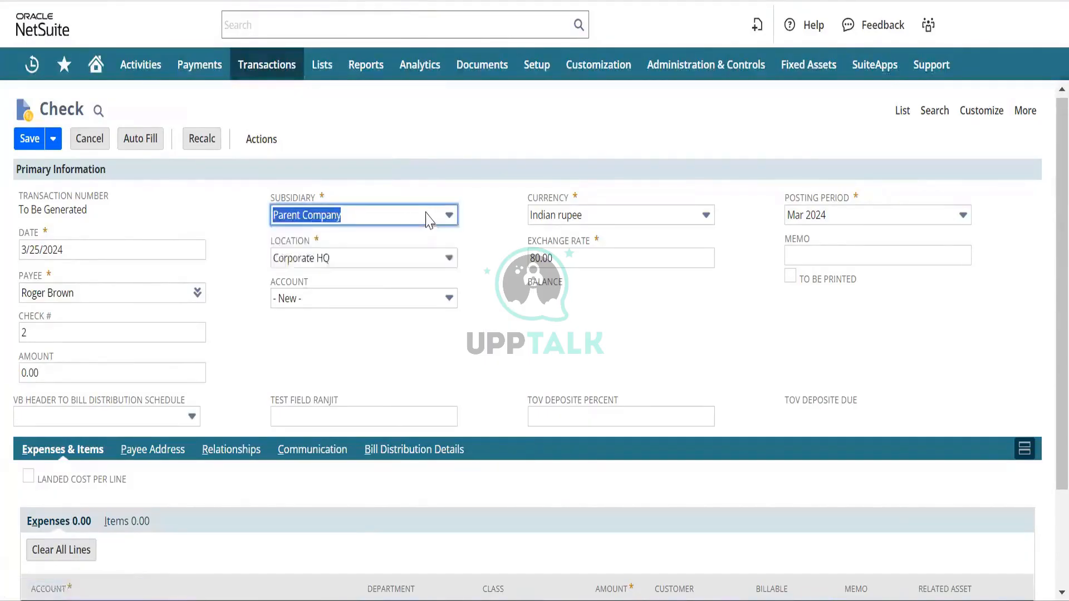
click(470, 296)
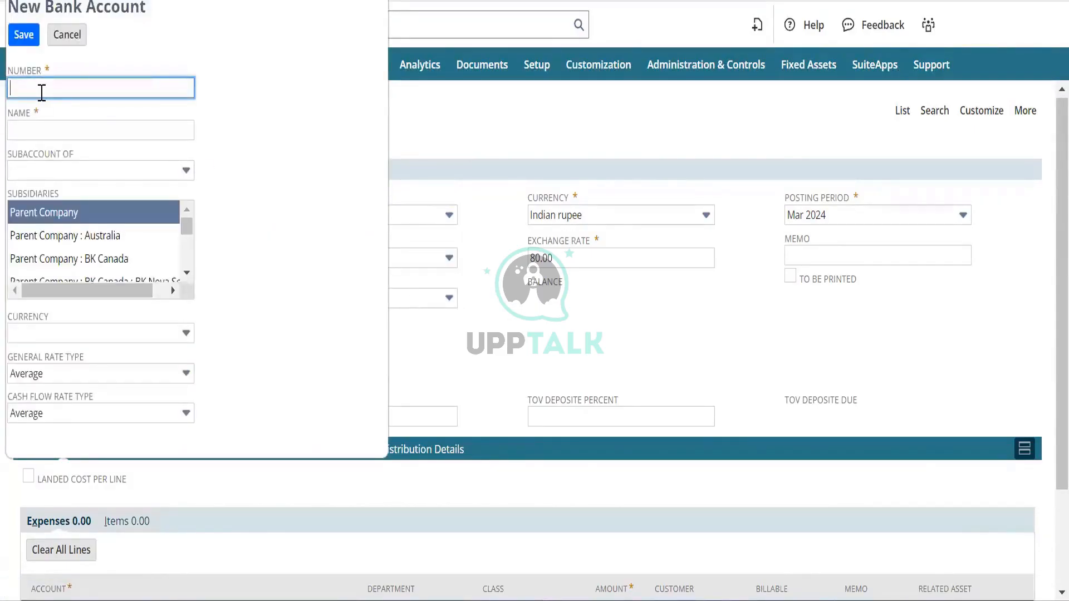
Create bank account ICICI Bank, as both number and name, in Indian rupee.
text(ICICI Bank)
key(Tab)
text(U)
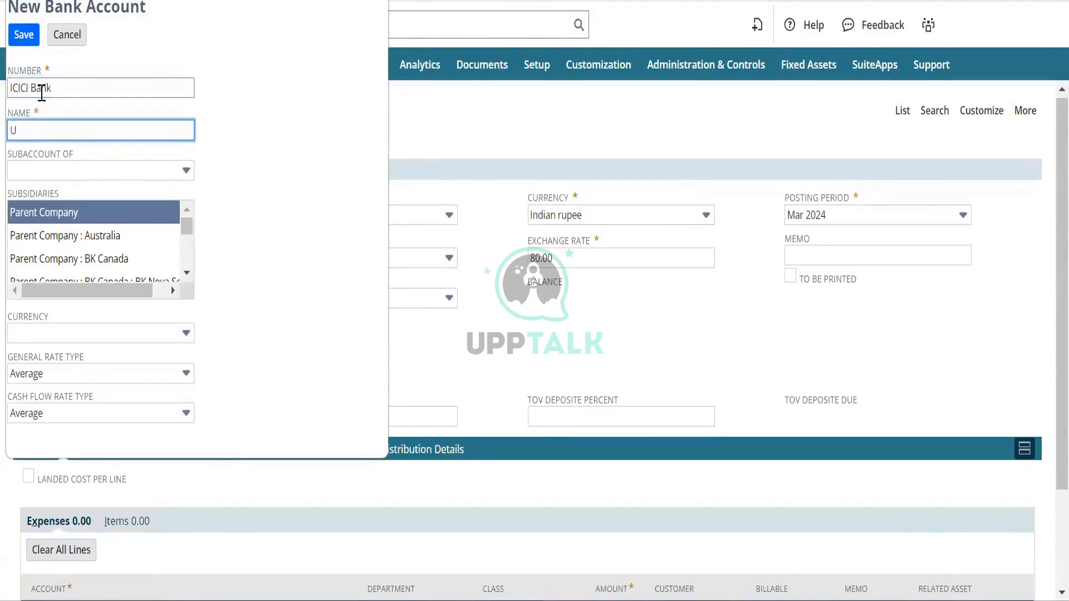
key(BackSpace)
text(ICICI Bank)
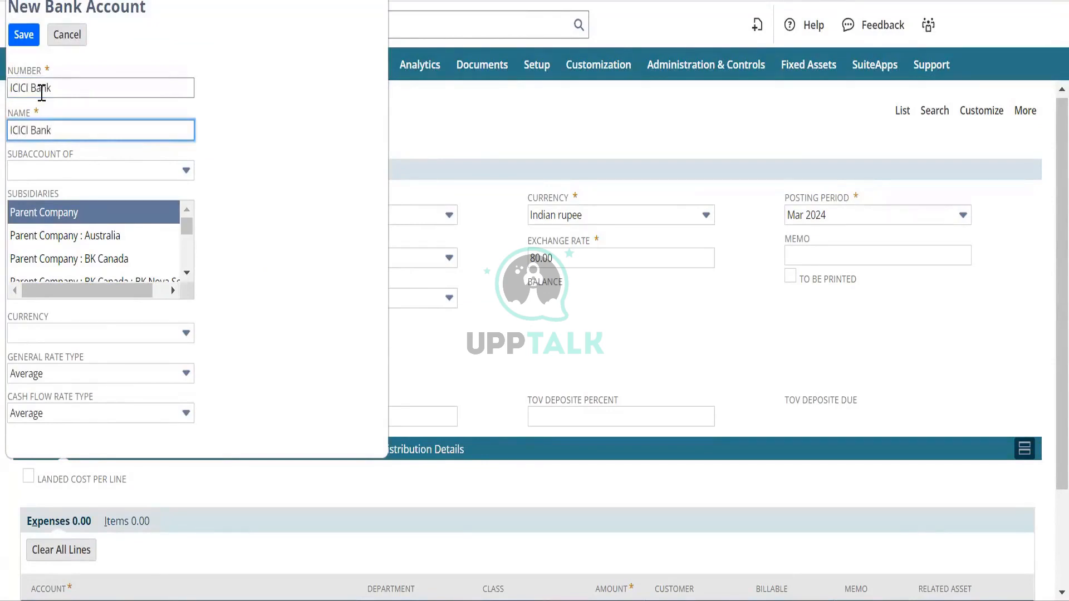
key(Tab)
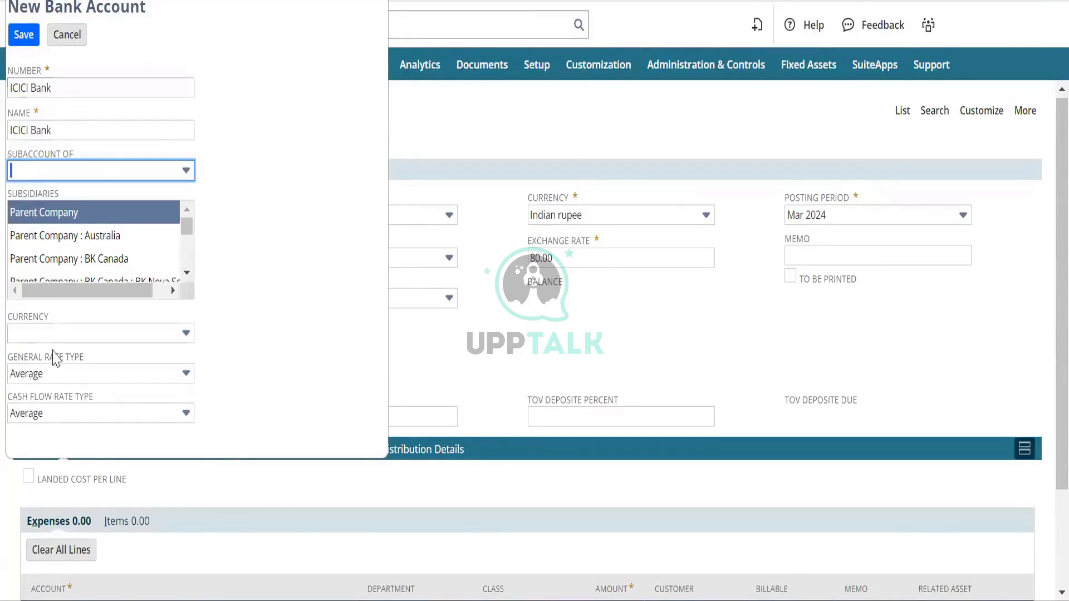
click(95, 334)
click(61, 290)
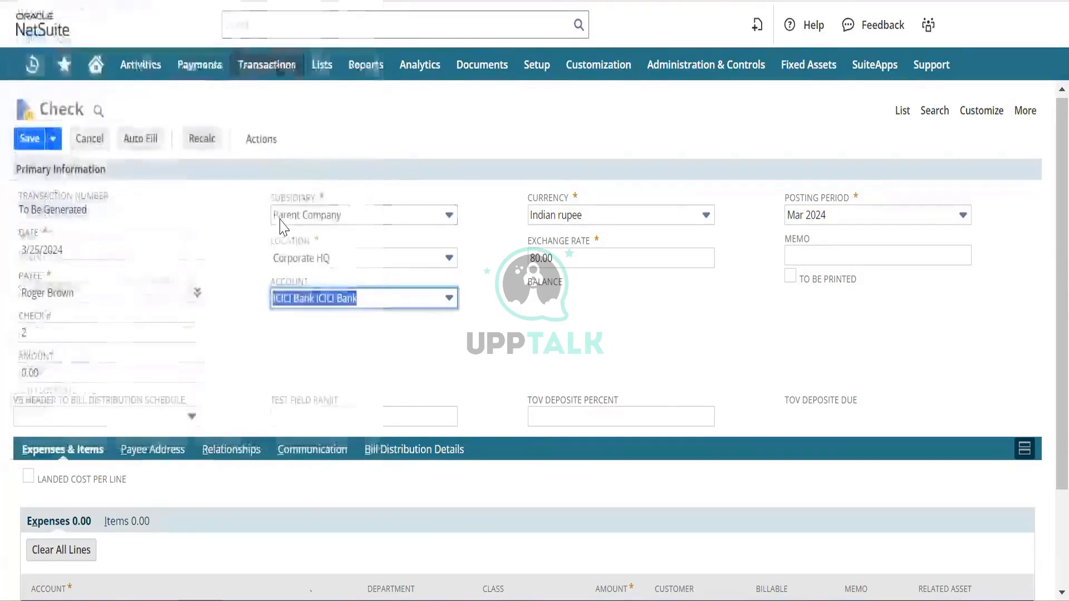
Set the check's exchange rate to 1.00.
key(Tab)
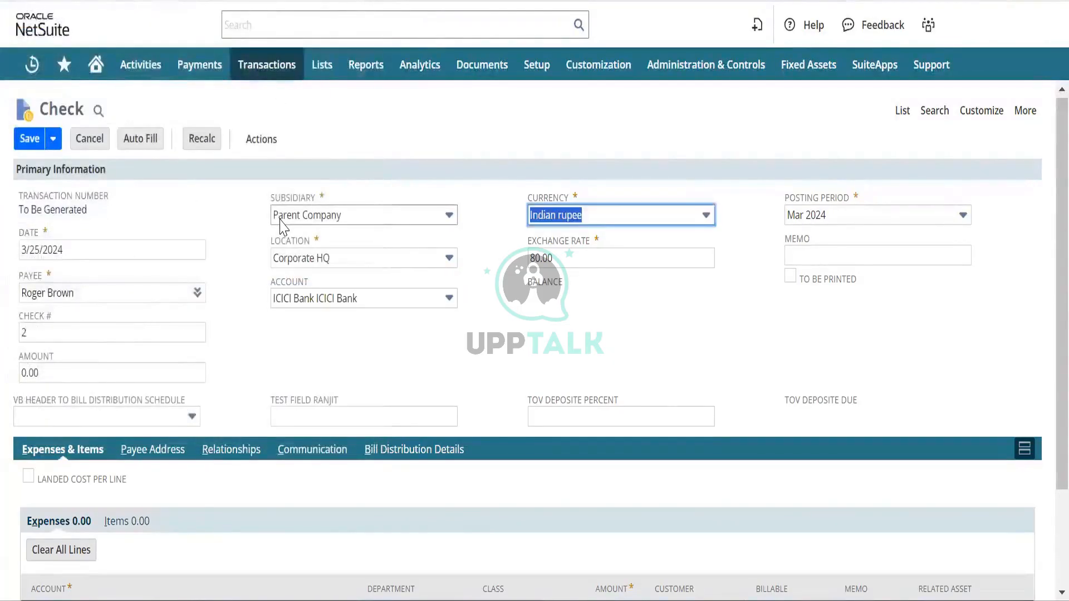
key(Tab)
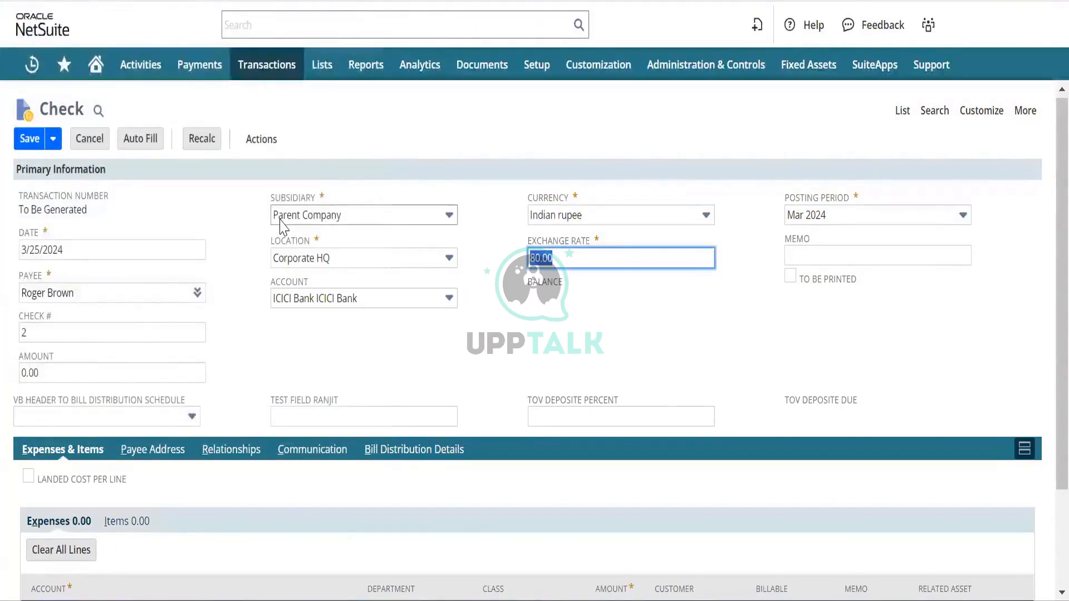
text(1.00)
key(Tab)
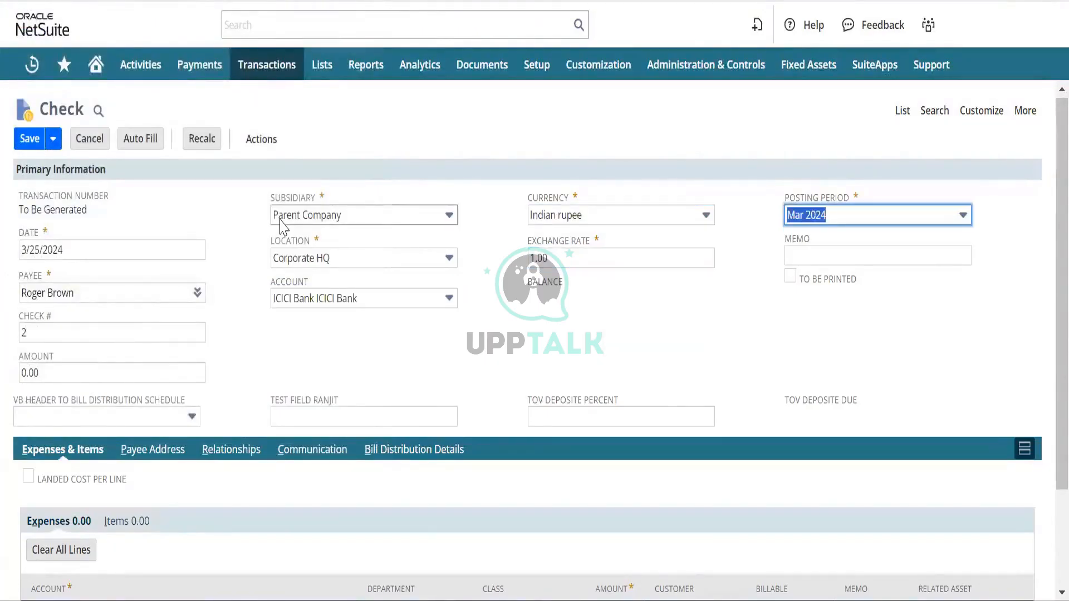
key(Tab)
Browse the first expense line's account list and open its '- All -' type filter.
scroll(89, 542, down, 2)
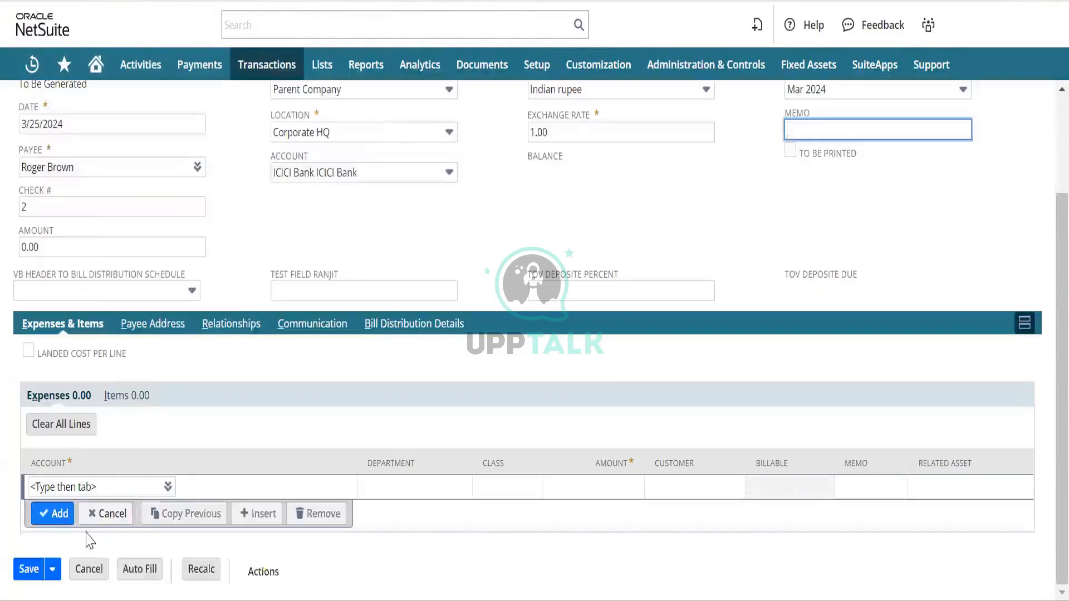
click(96, 482)
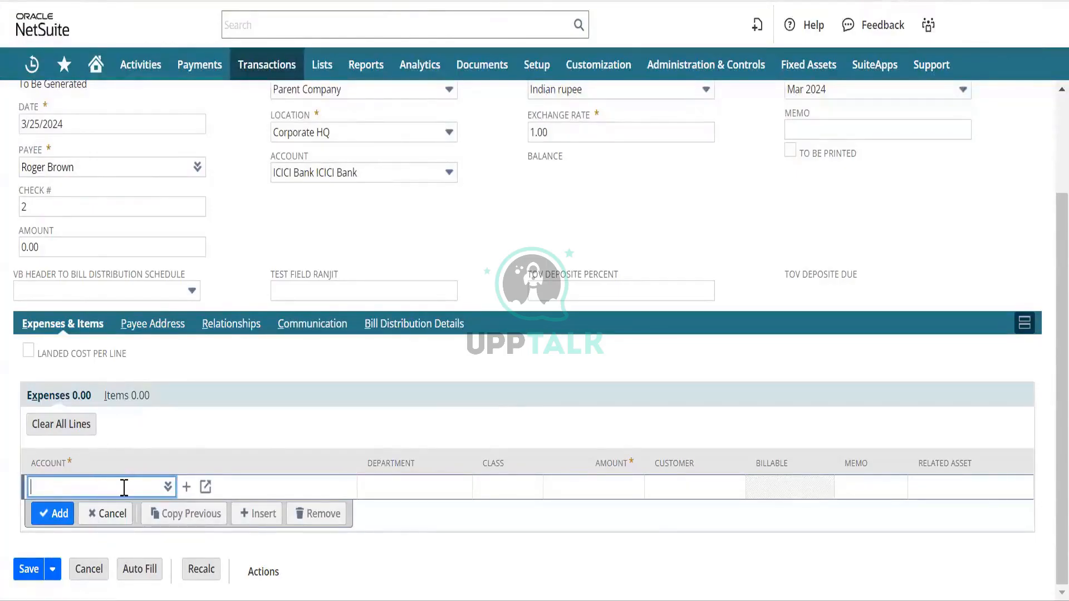
click(168, 488)
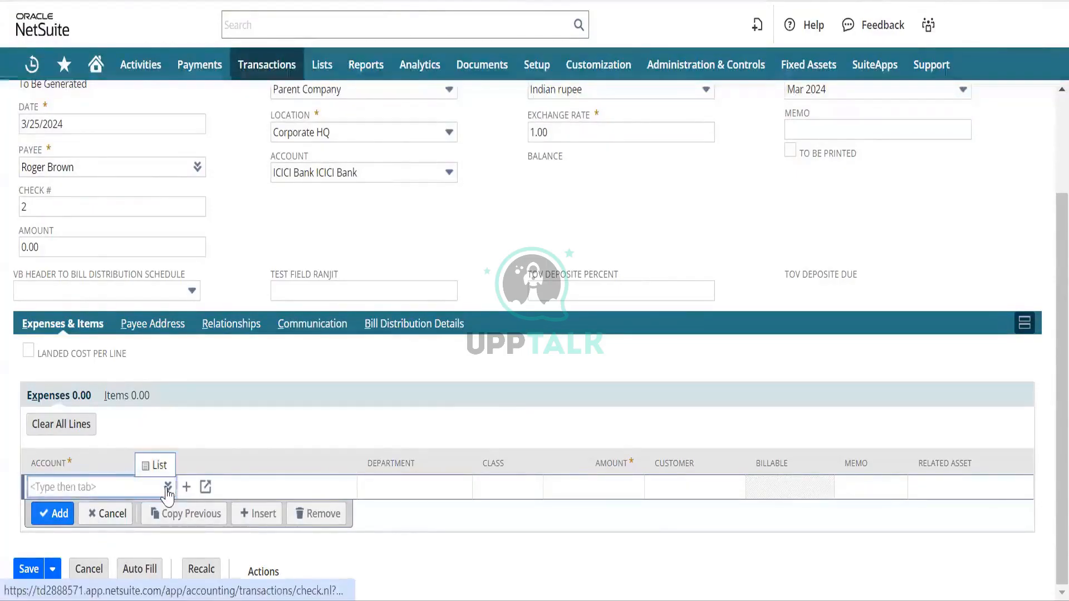
click(149, 465)
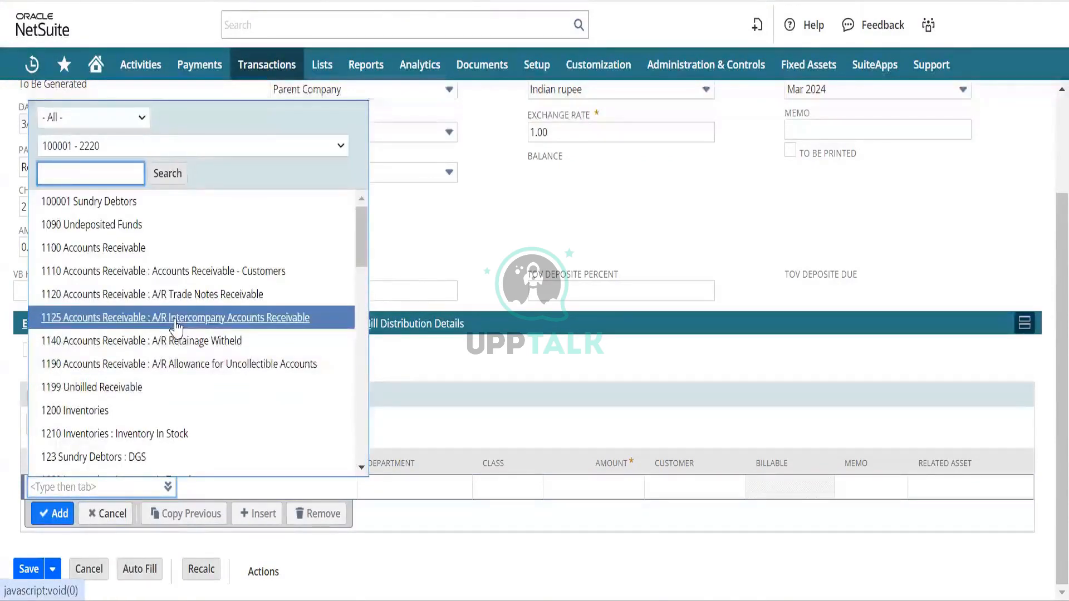
scroll(161, 363, down, 3)
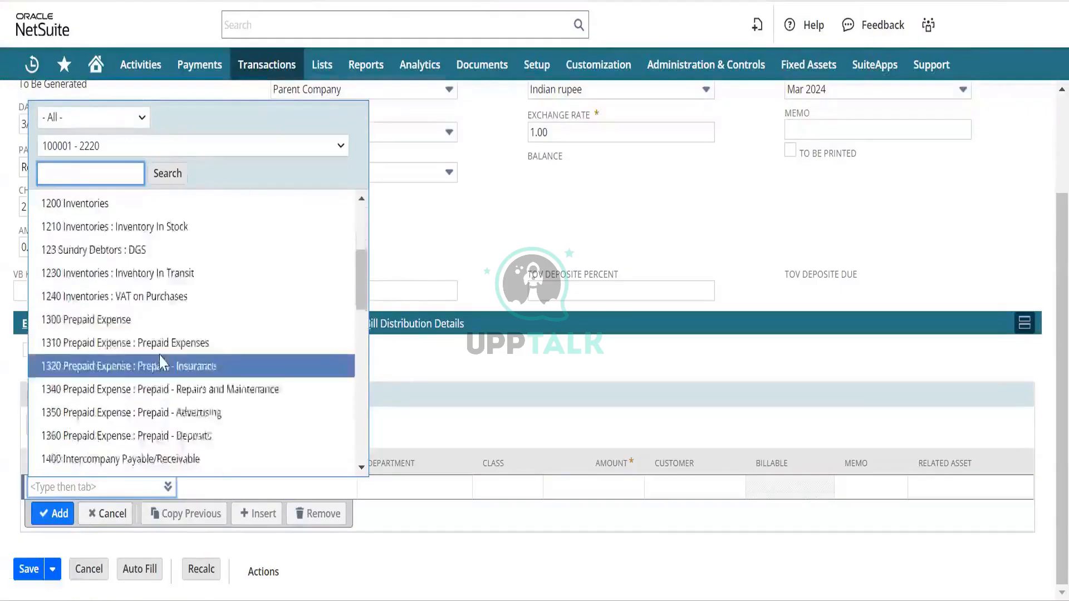
scroll(161, 363, down, 1)
scroll(160, 363, down, 4)
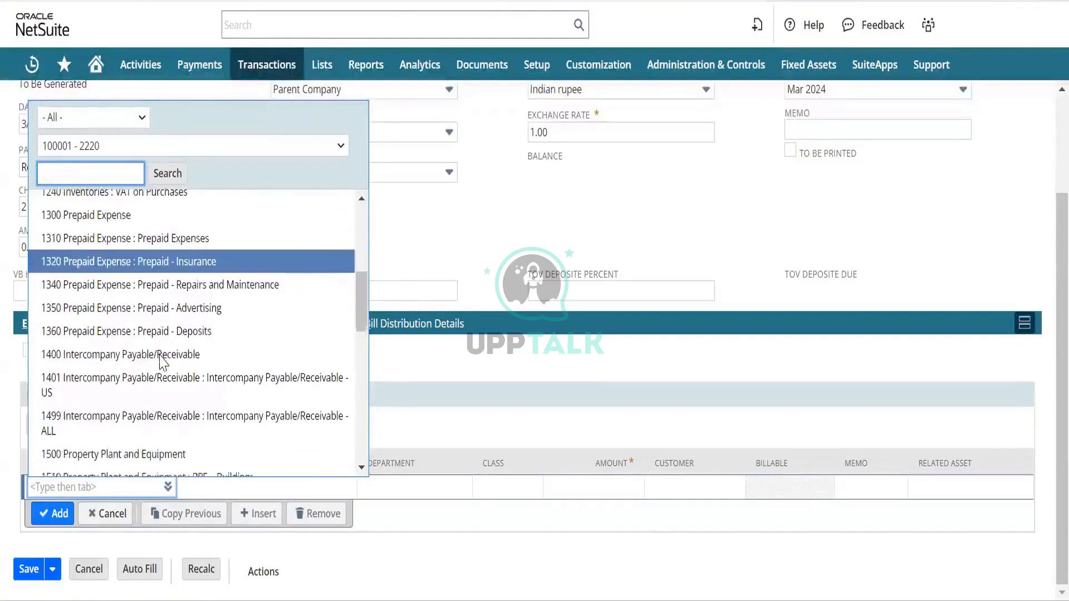
scroll(161, 363, down, 4)
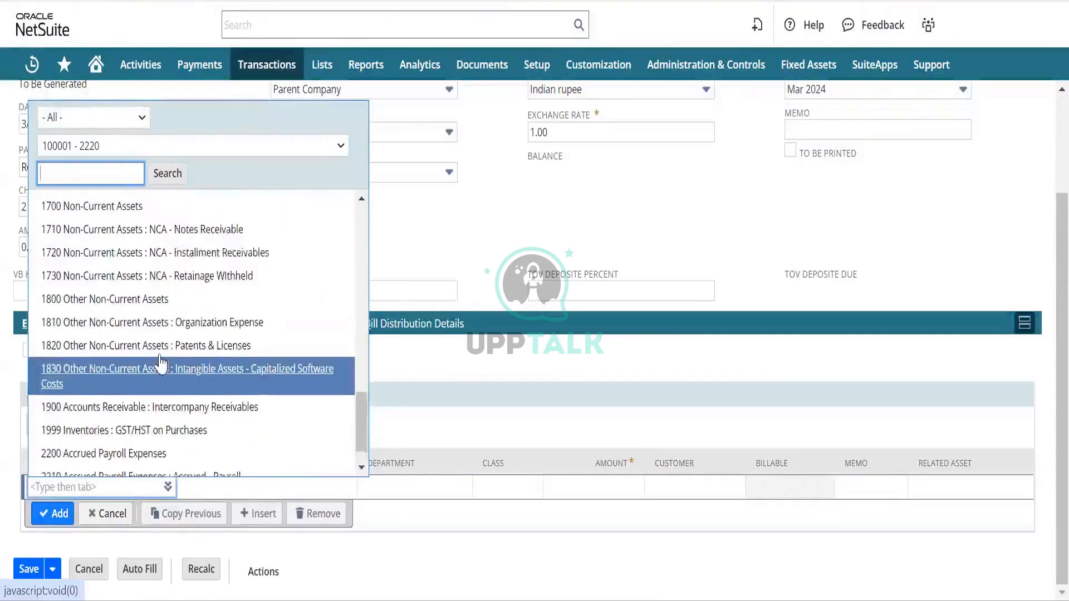
scroll(160, 363, up, 4)
click(95, 119)
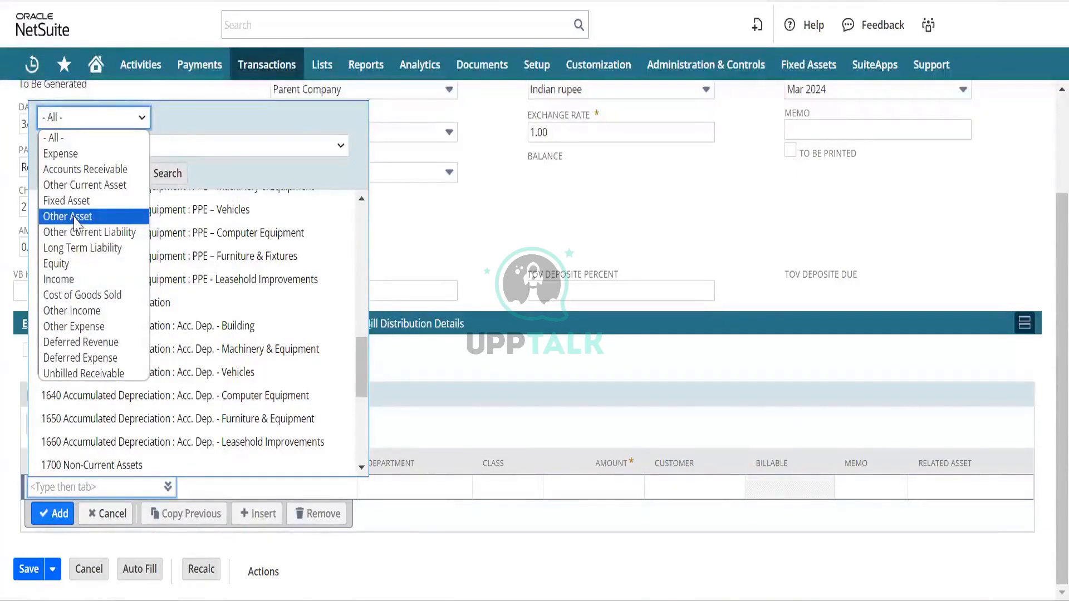
Filter accounts by Other Asset, then Expense, and pick 6075 Operating Expenses : Travel Expense.
click(74, 218)
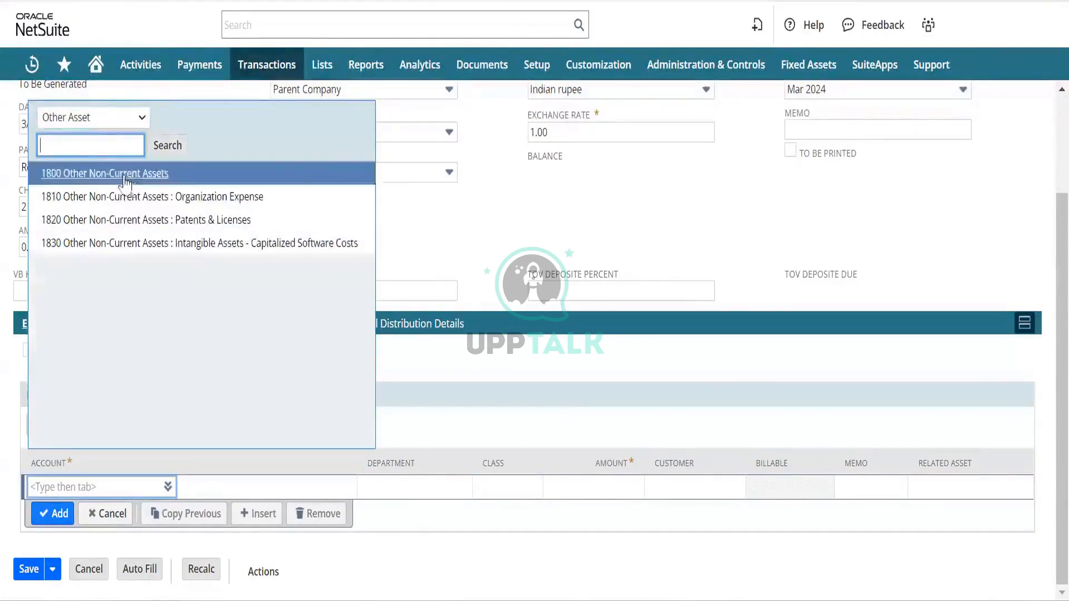
click(92, 118)
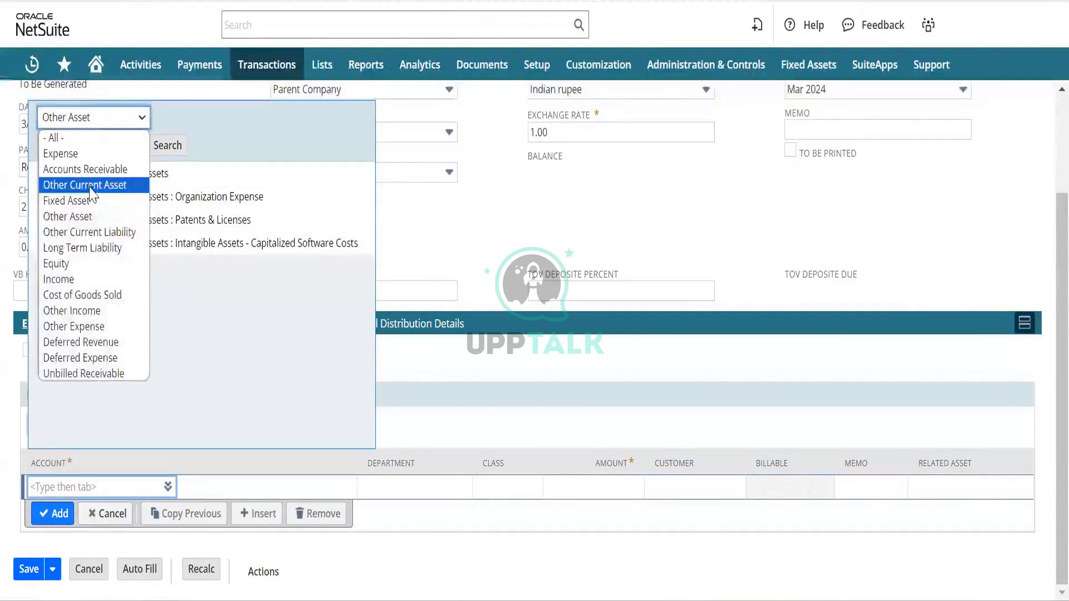
click(83, 216)
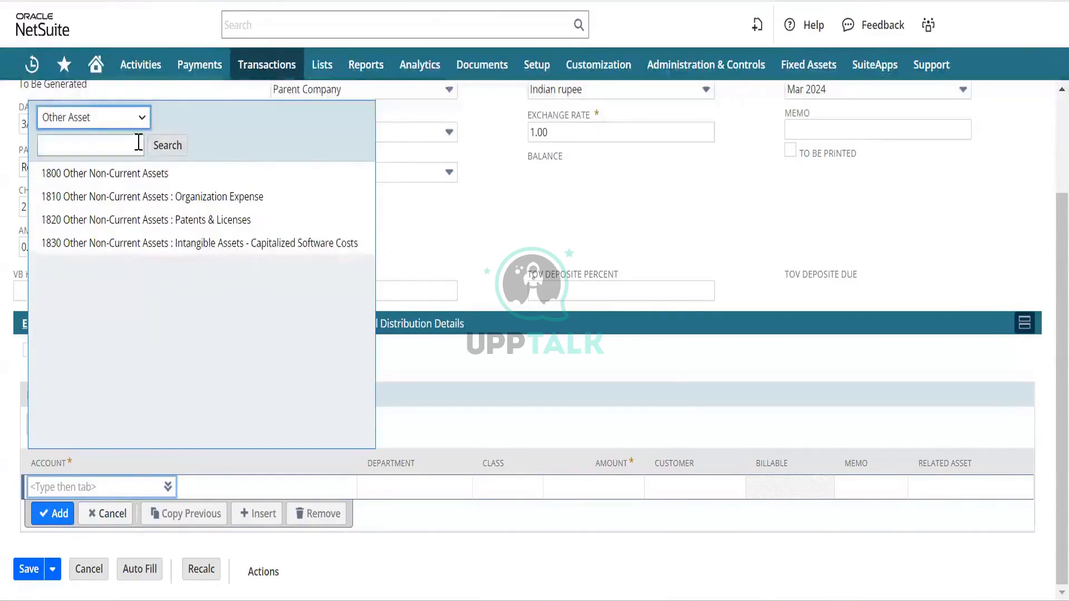
click(140, 118)
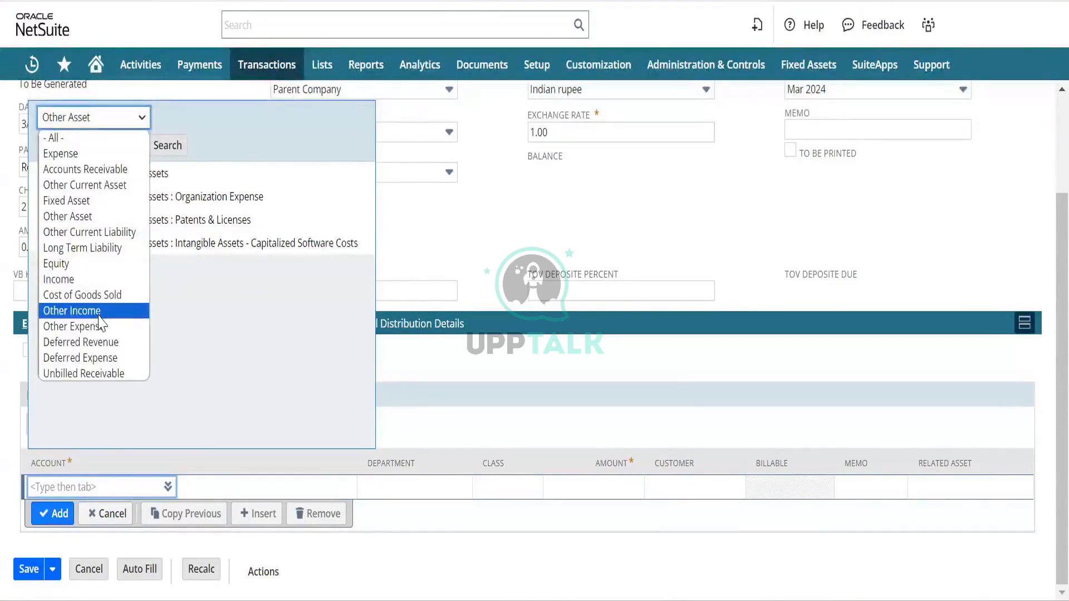
click(78, 154)
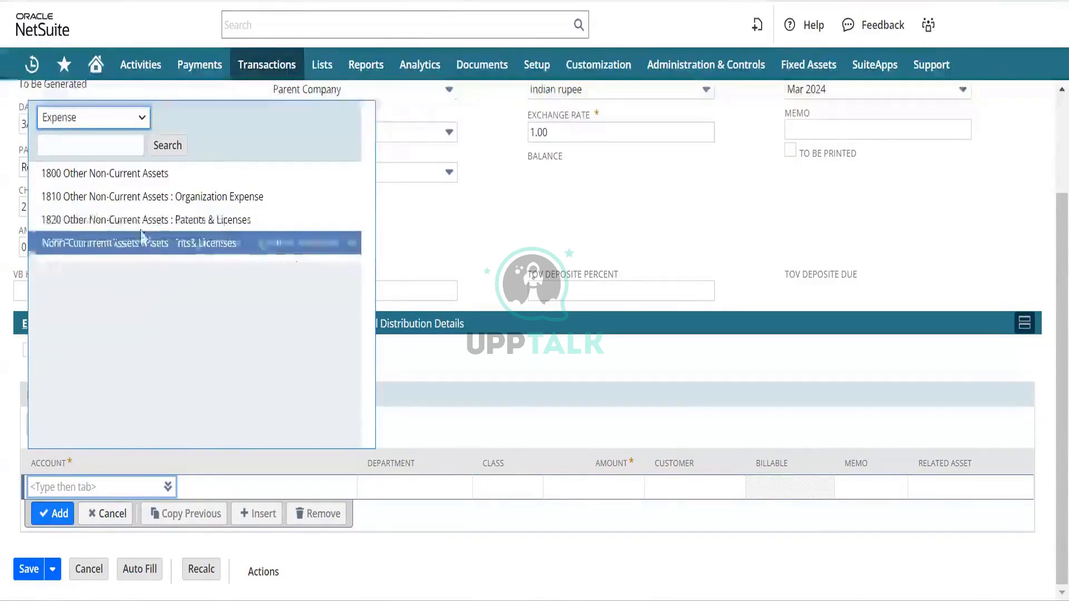
scroll(189, 359, down, 1)
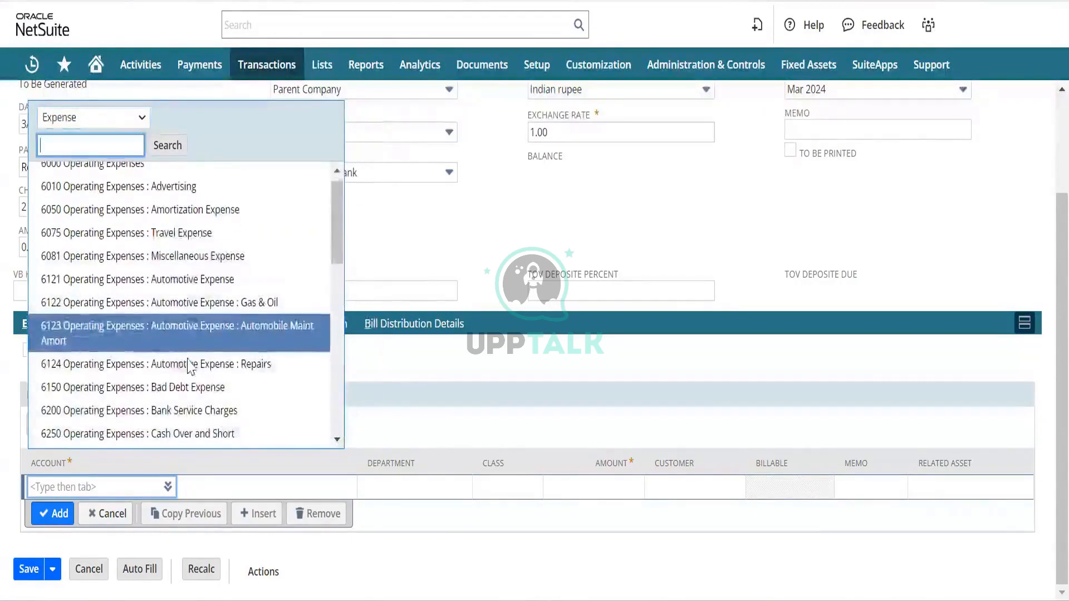
click(184, 242)
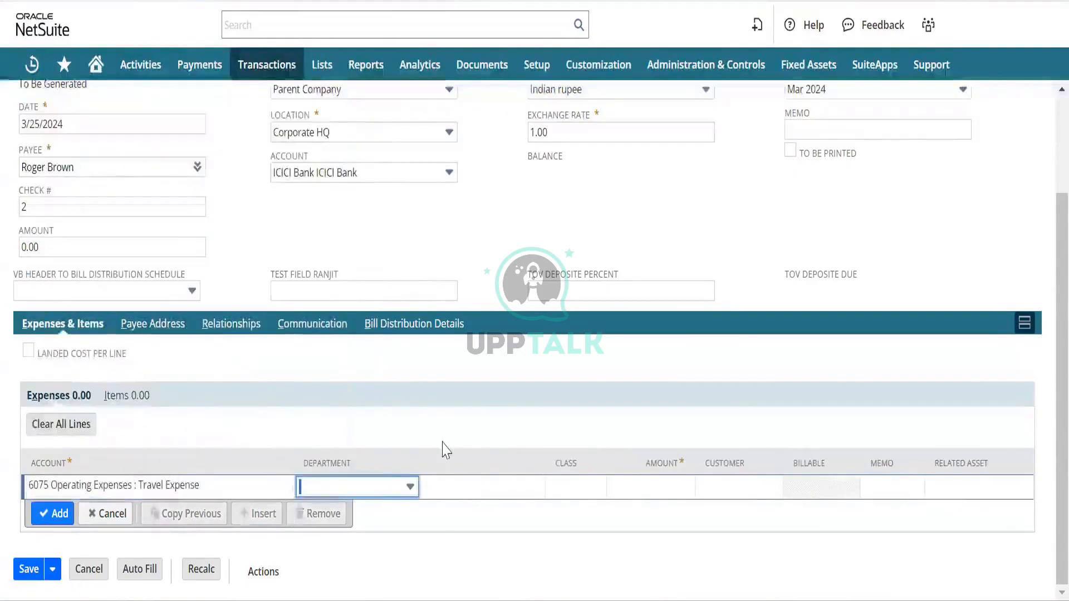
Give the Travel Expense line an amount of 1000, add the line, and save Check 2.
key(Tab)
key(Tab)
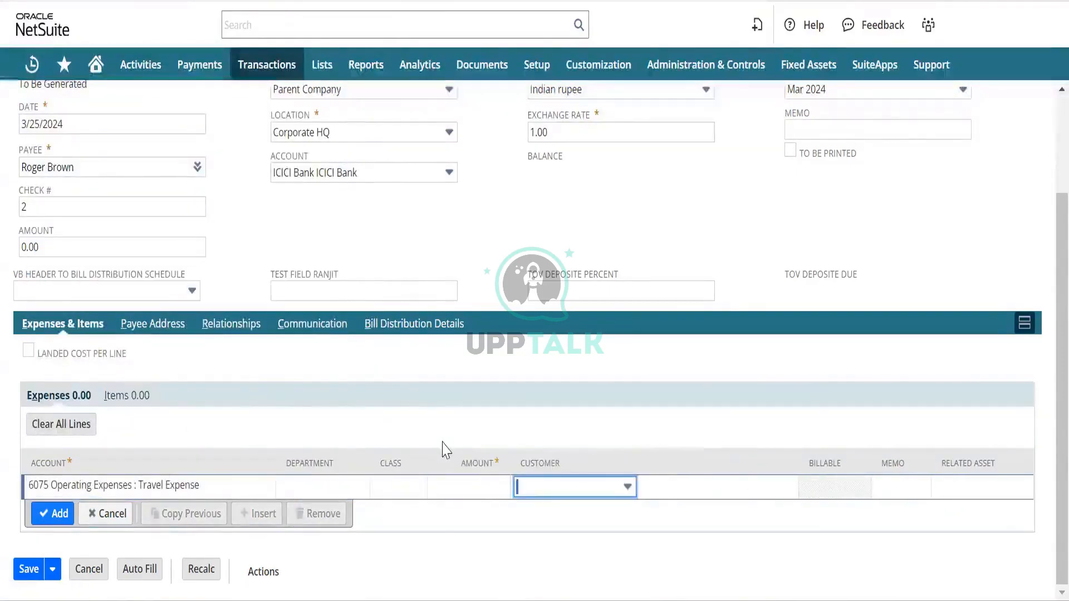
text(1000)
key(Tab)
key(Tab)
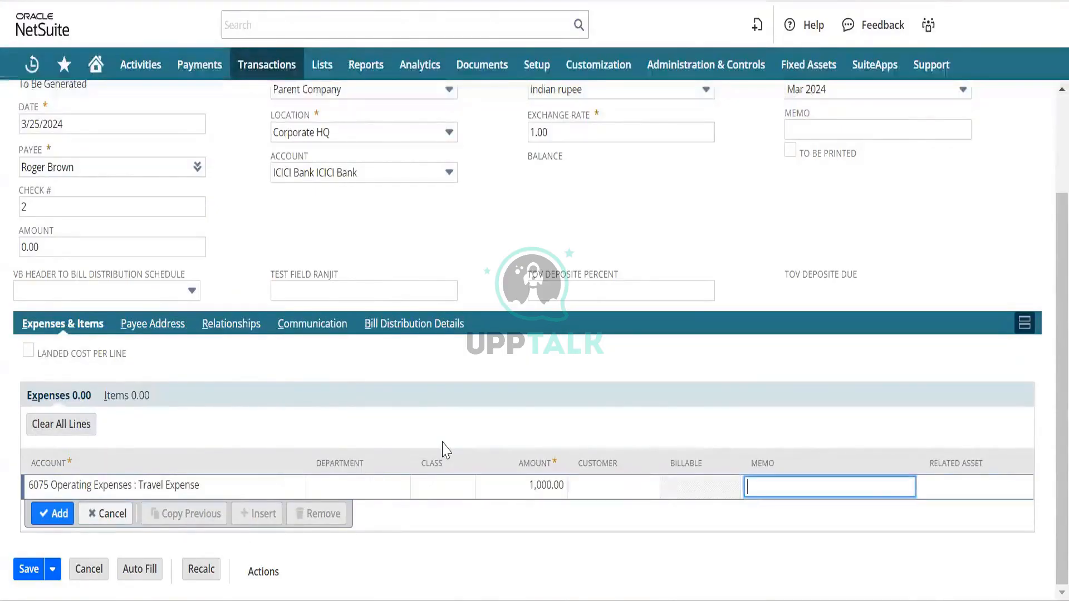
click(46, 521)
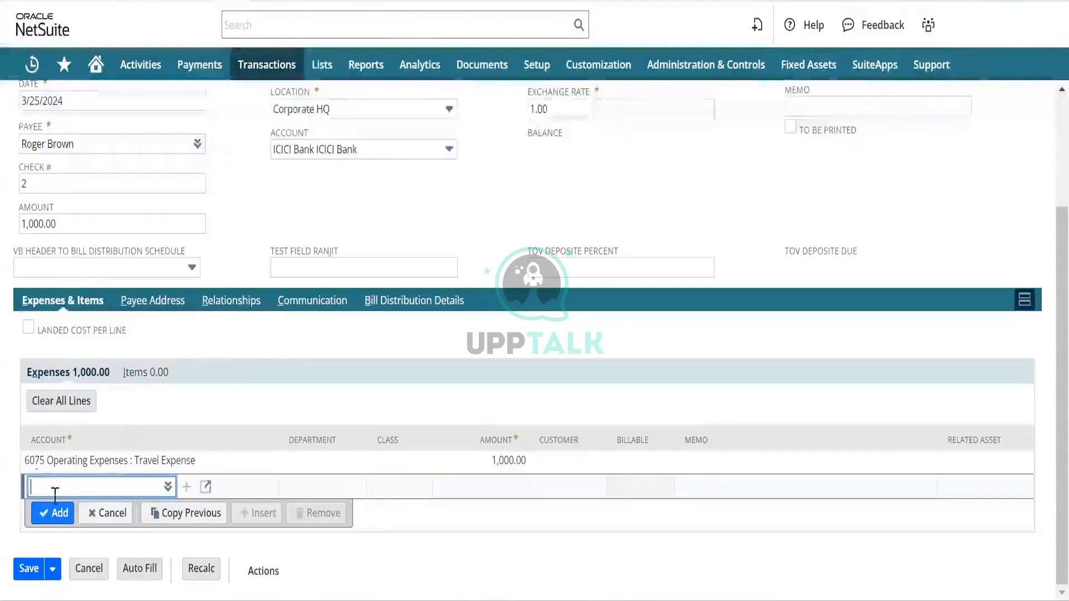
click(26, 573)
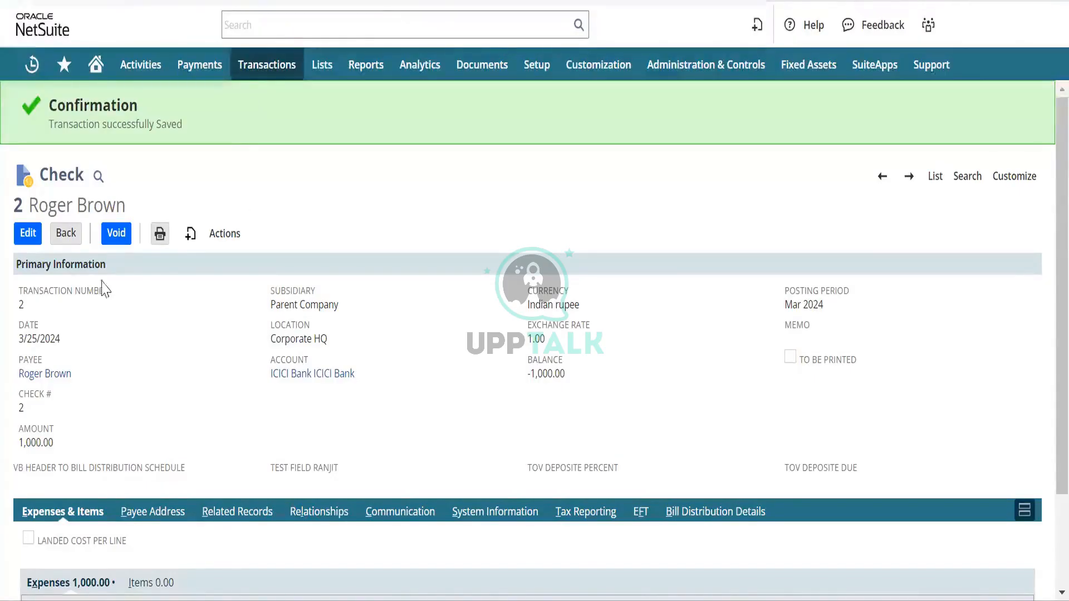
Open Check #2's GL Impact from Actions in a new tab and view it.
scroll(216, 428, down, 2)
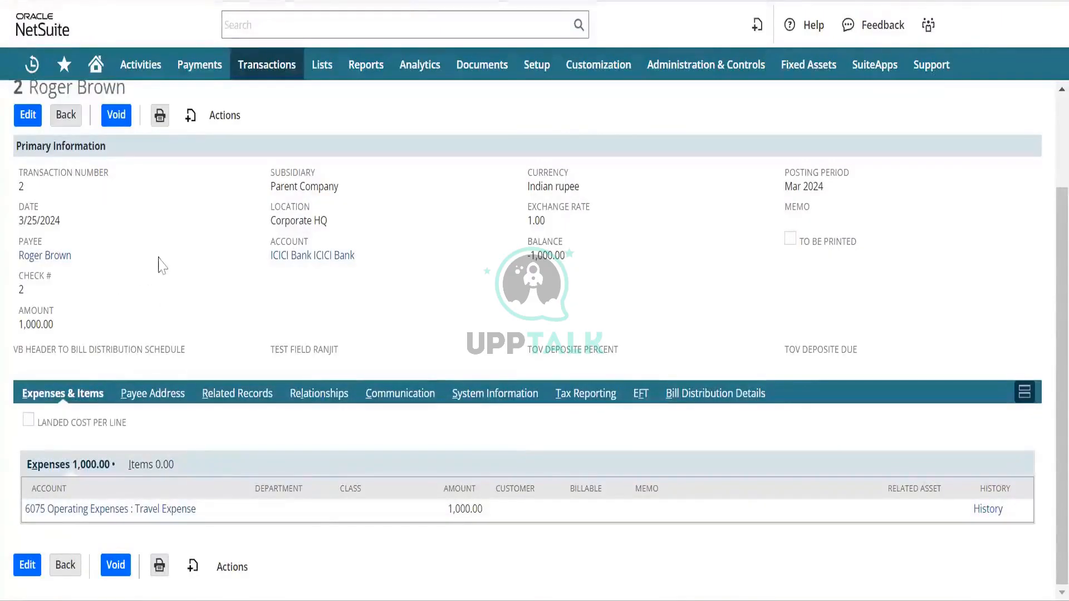
scroll(160, 263, up, 3)
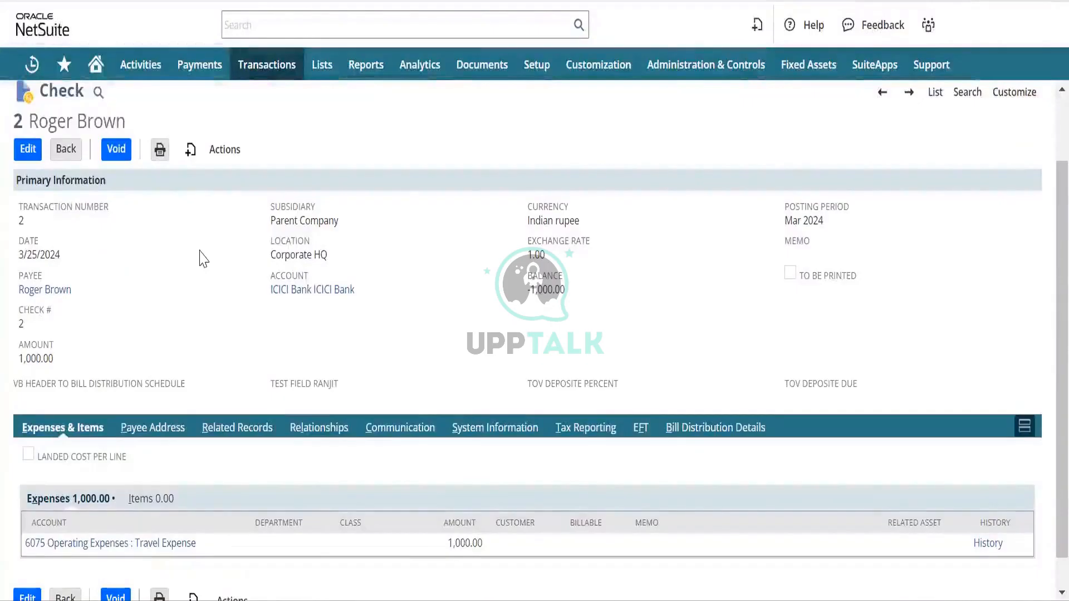
click(225, 152)
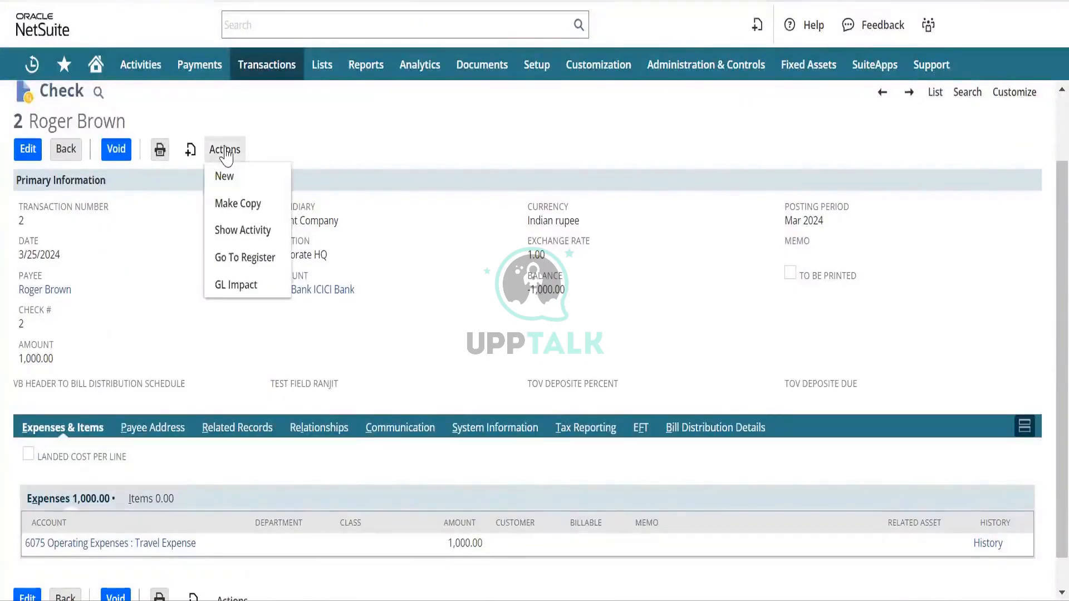
right_click(254, 292)
click(311, 305)
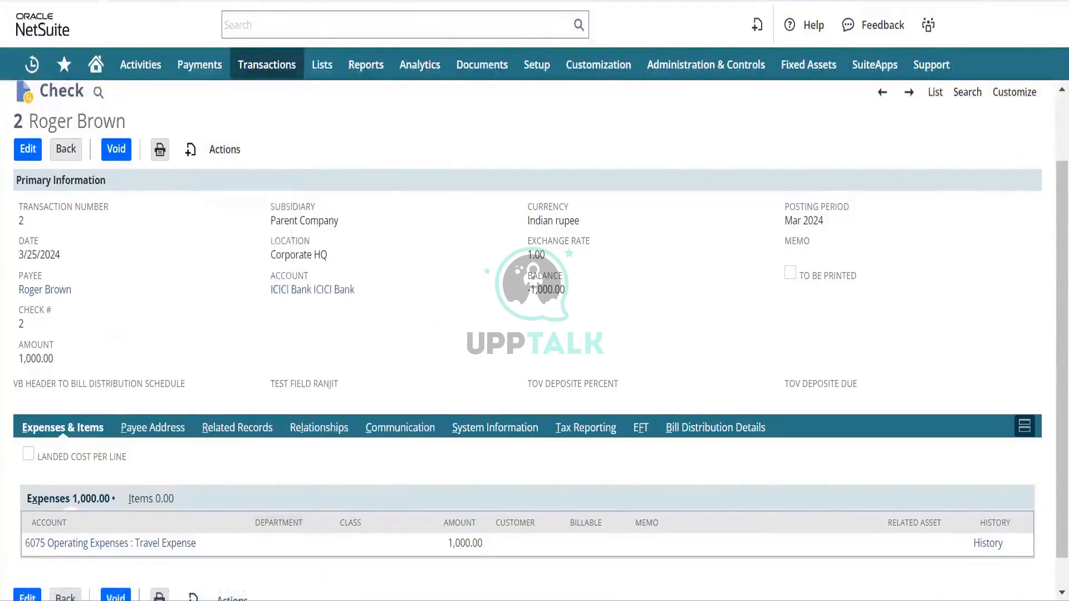
click(268, 1)
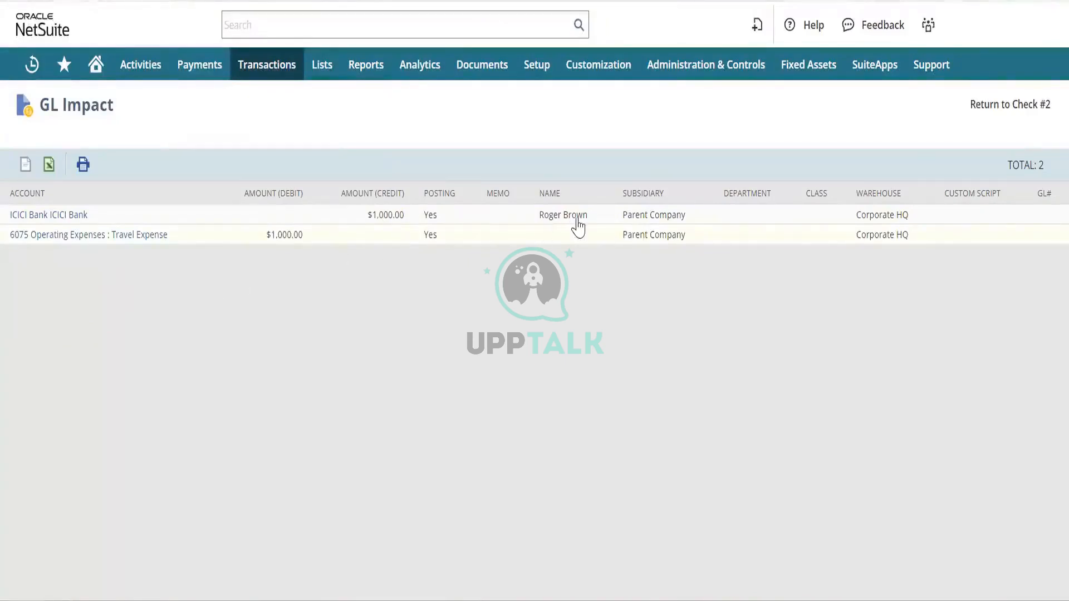
mouse_move(573, 219)
Open the Chart of Accounts list in a new browser tab.
click(245, 1)
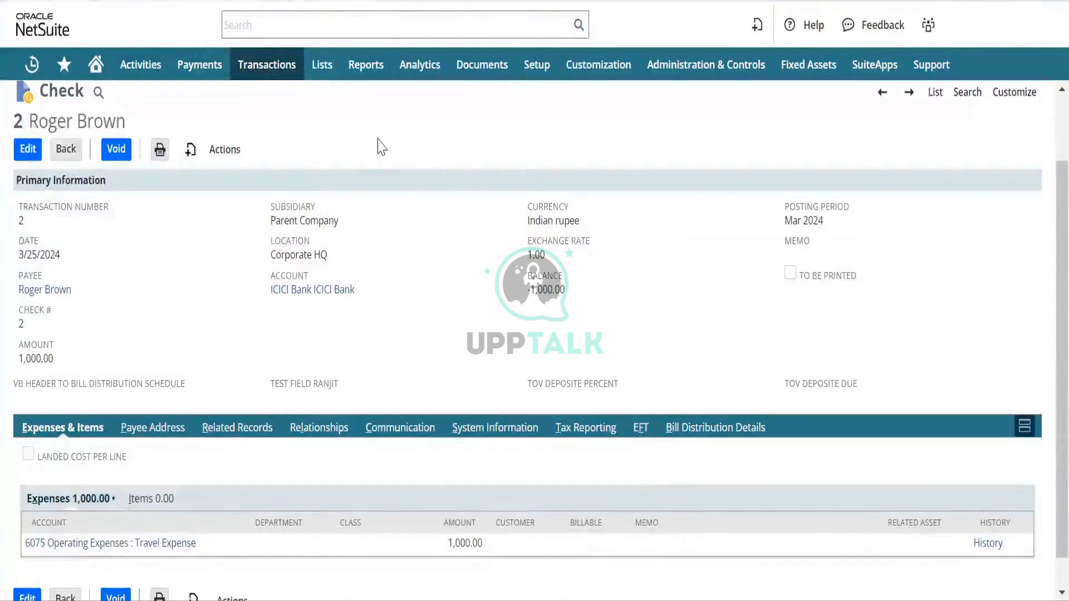
mouse_move(327, 75)
mouse_move(358, 134)
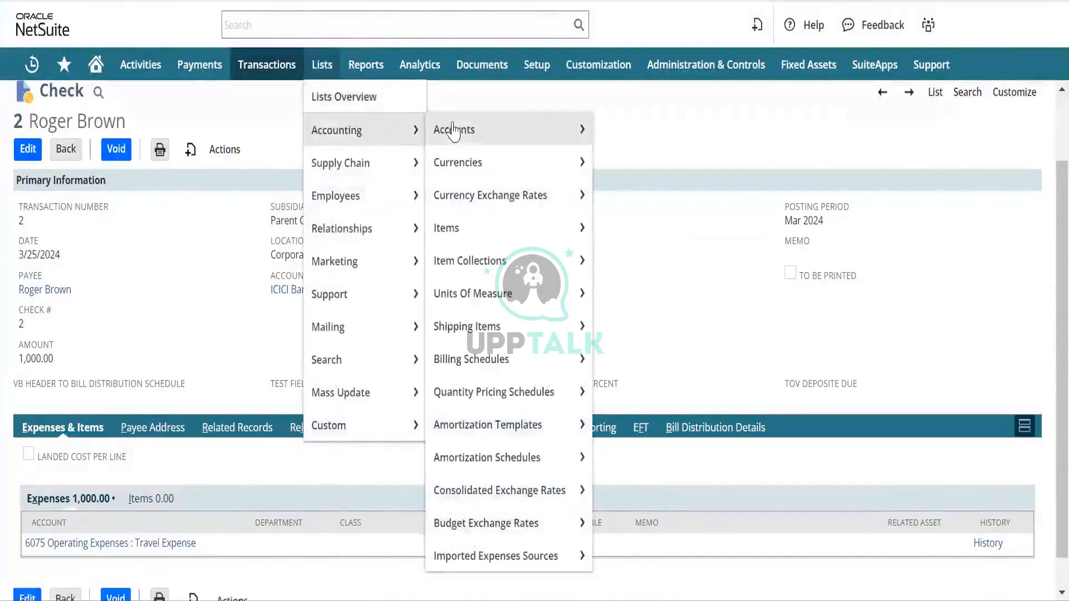
right_click(498, 135)
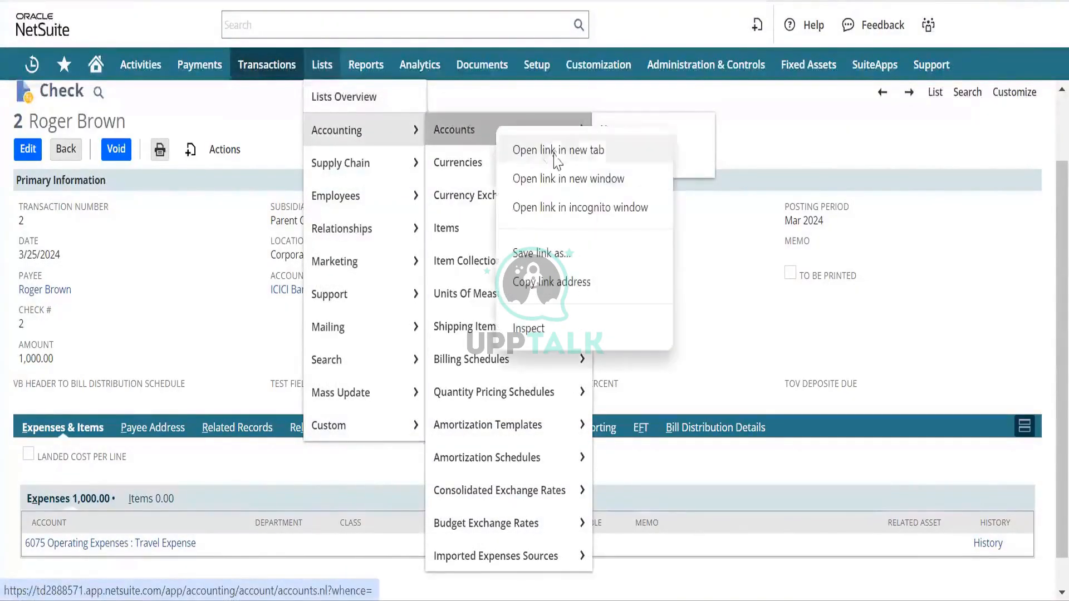
click(556, 156)
click(312, 1)
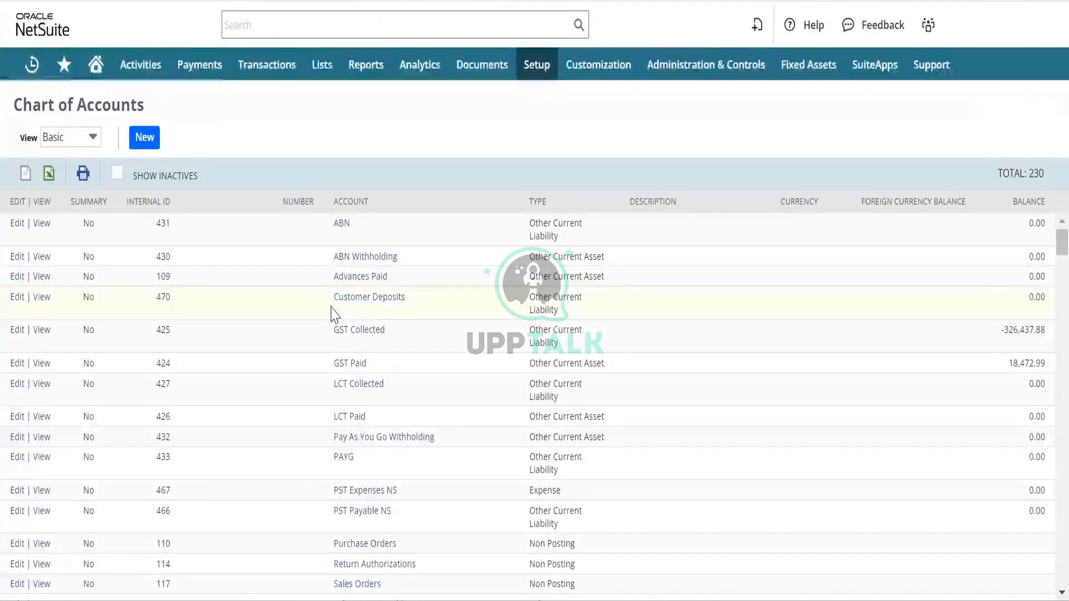
Search the accounts page for 'advance', then return to start a new check.
key(ctrl+f)
key(BackSpace)
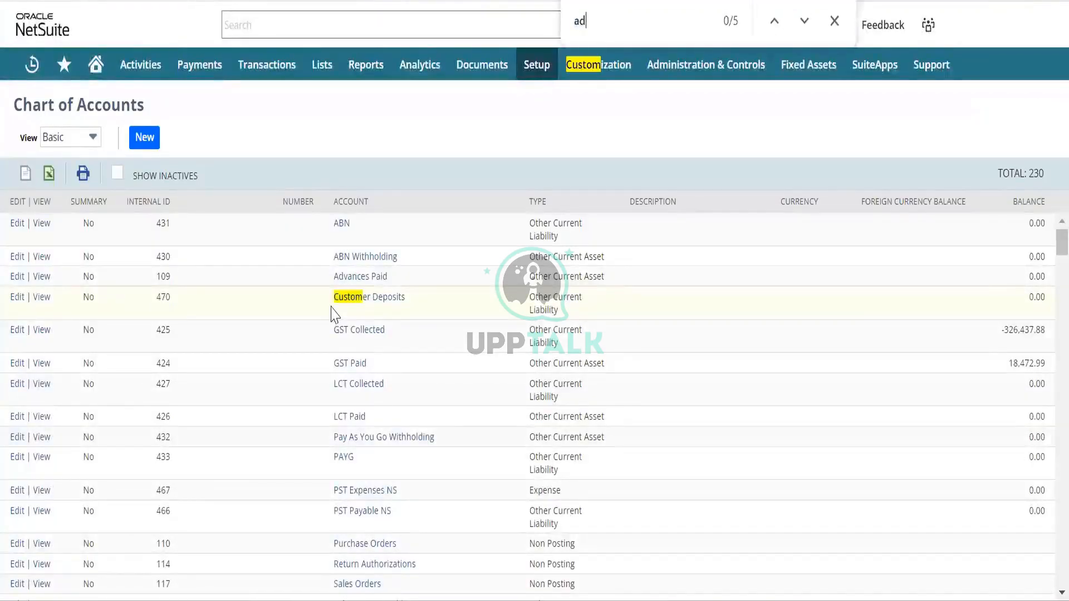
text(advance)
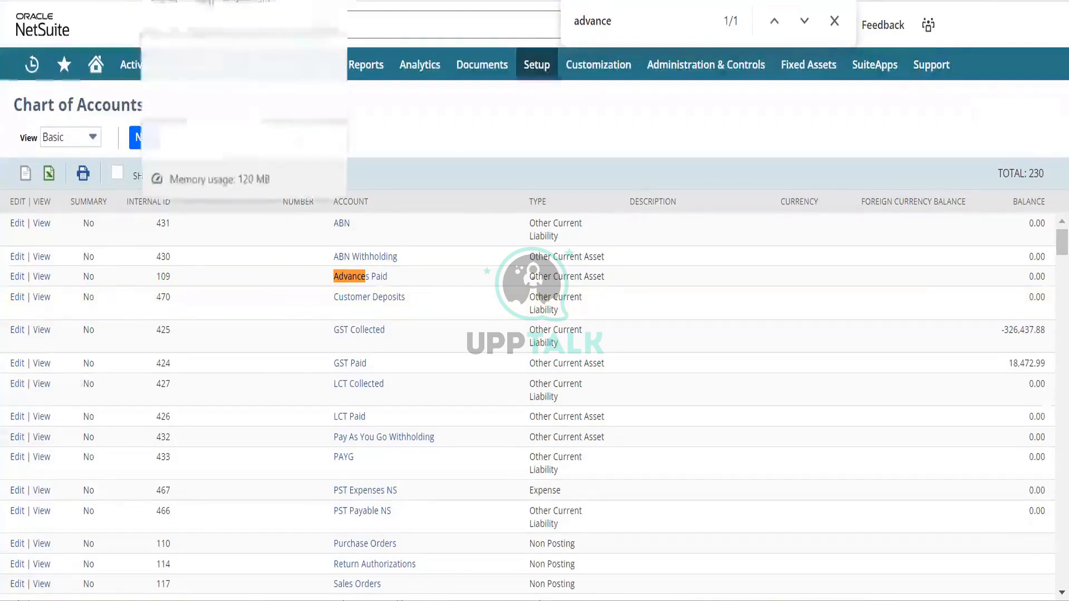
click(183, 1)
mouse_move(201, 157)
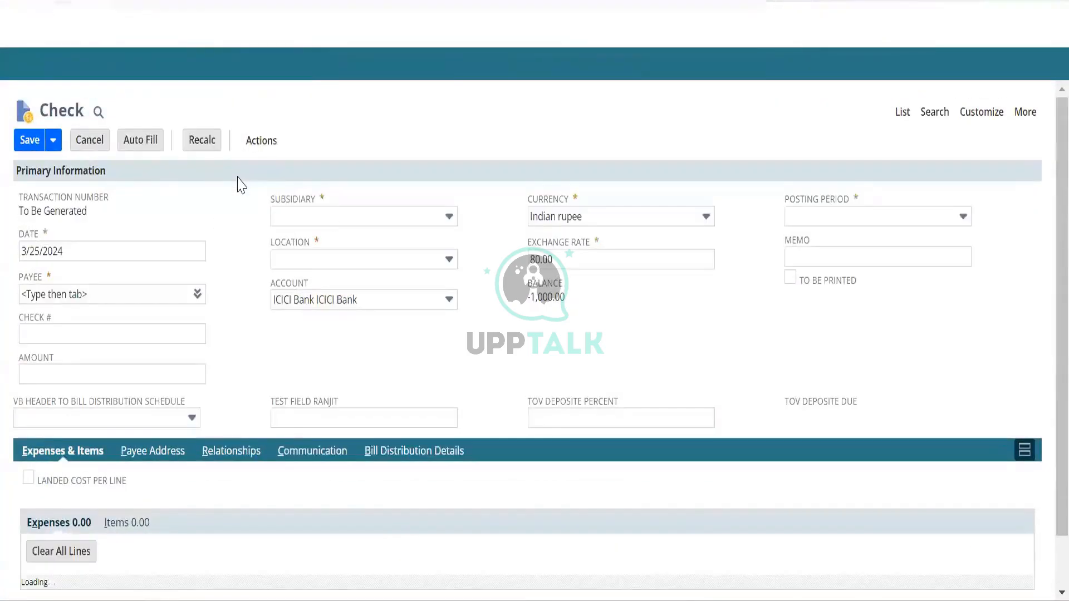
Enter the payee on the new check and dismiss the alert.
click(72, 285)
text(roger)
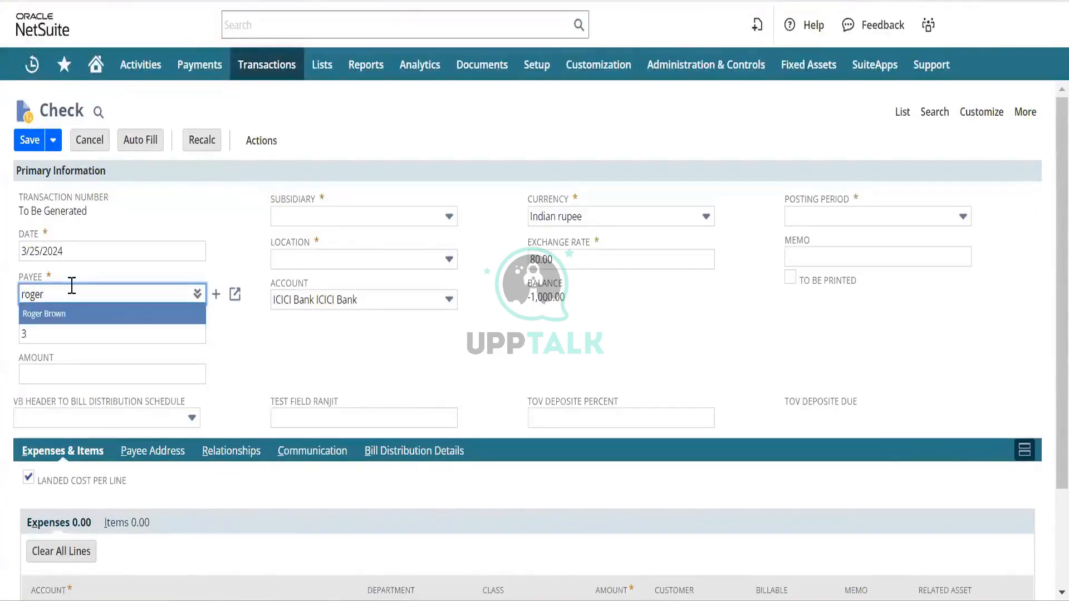
key(Tab)
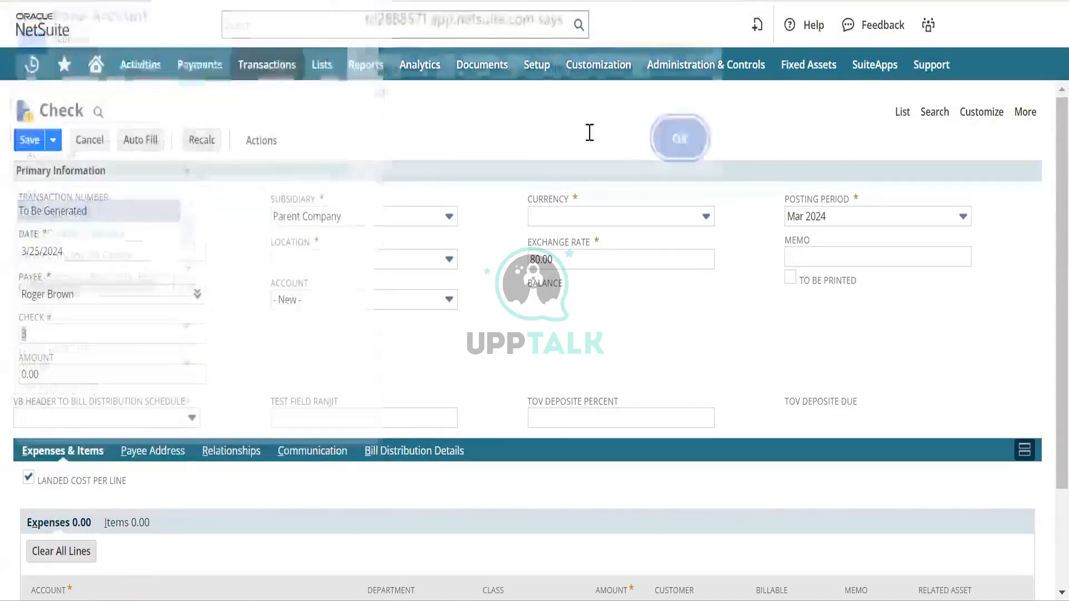
click(678, 149)
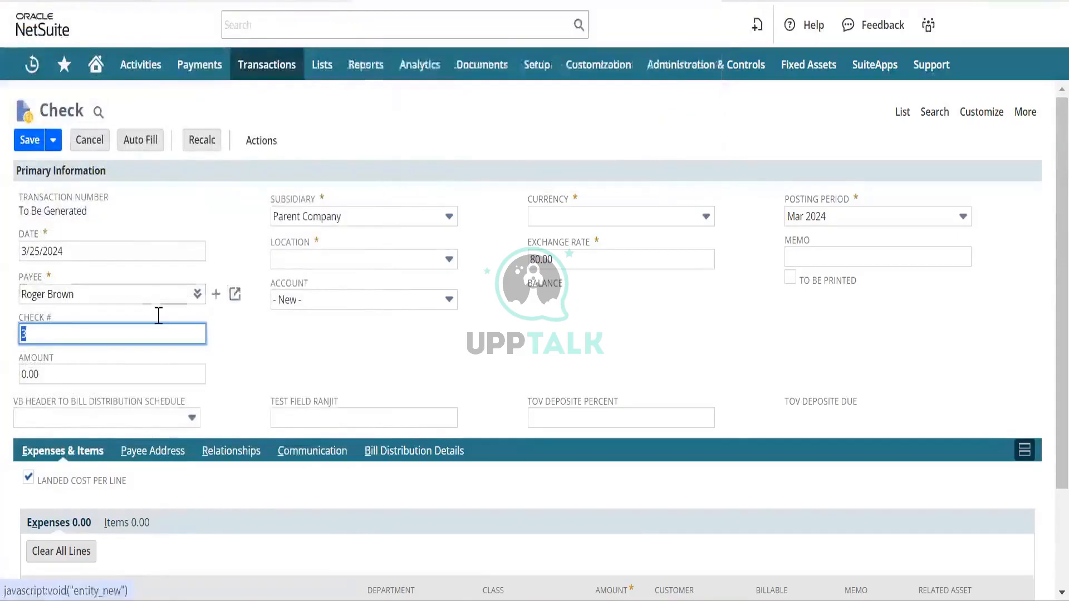
Look through the bank account options and set the location to Corporate HQ.
key(Tab)
key(Tab)
key(Tab)
key(Tab)
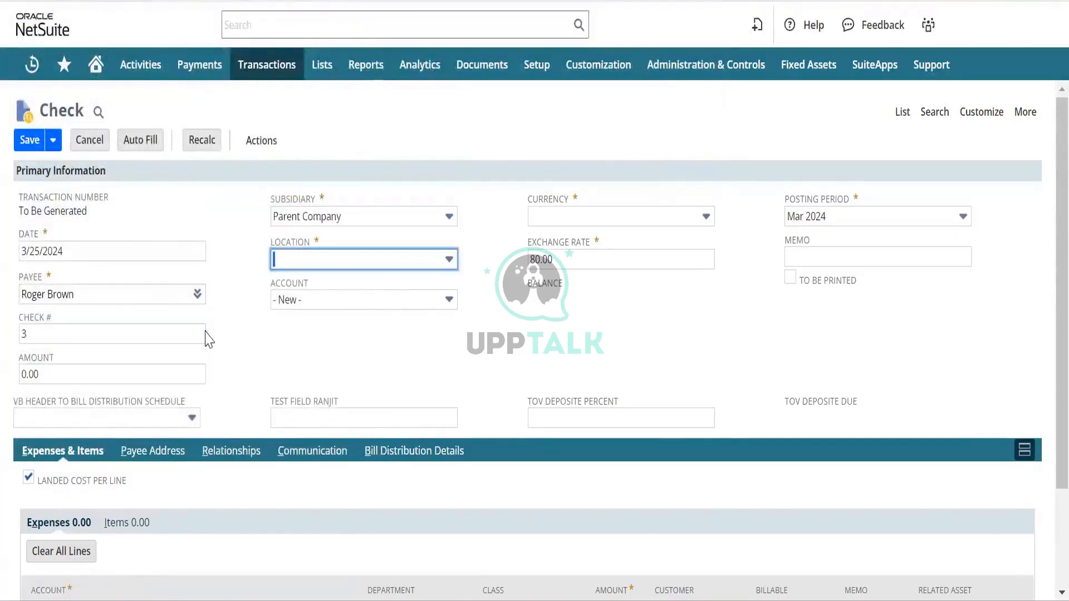
key(Down)
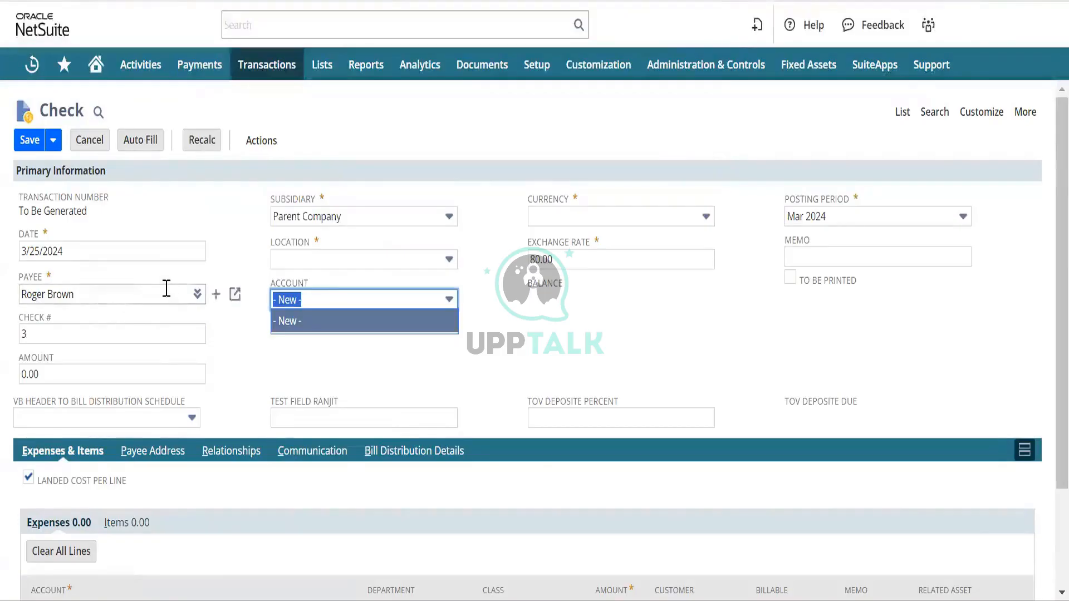
click(451, 302)
click(452, 302)
click(451, 301)
click(423, 274)
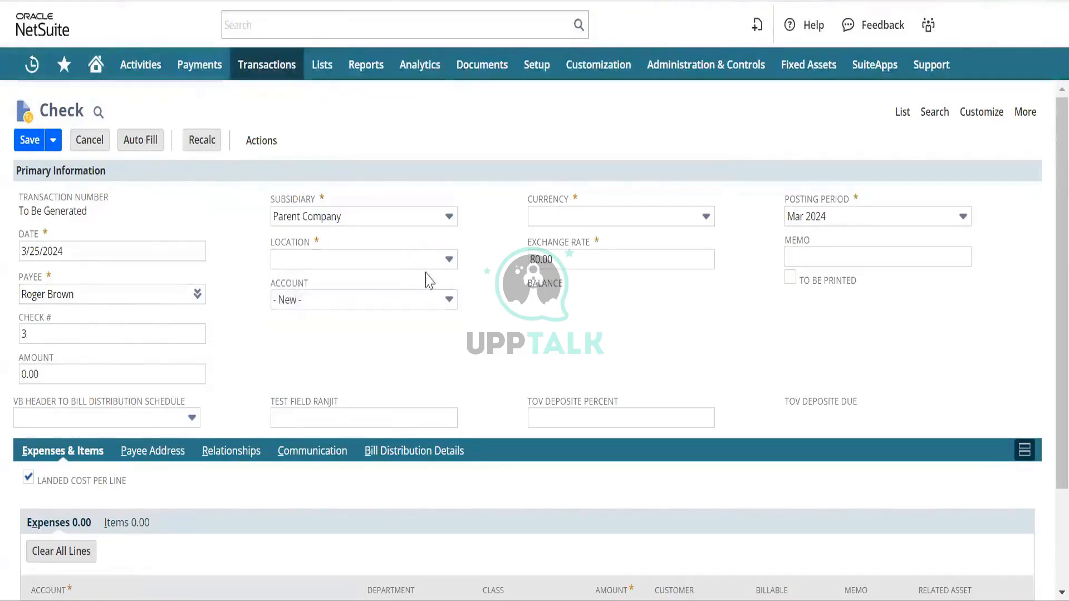
click(434, 262)
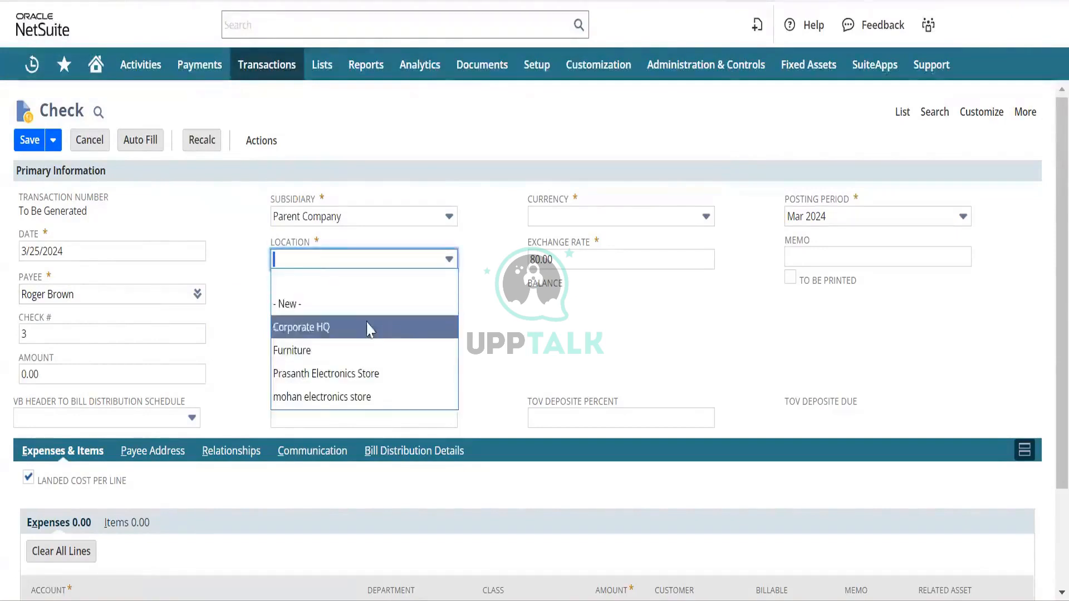
click(388, 329)
Read the Account field help and recheck the bank account options.
click(293, 286)
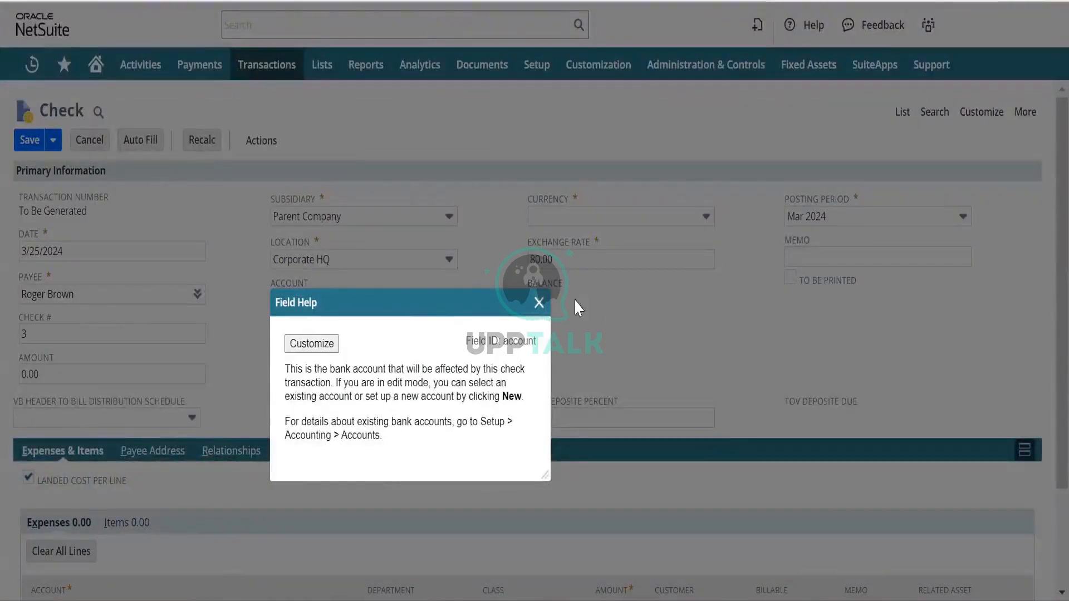
click(541, 302)
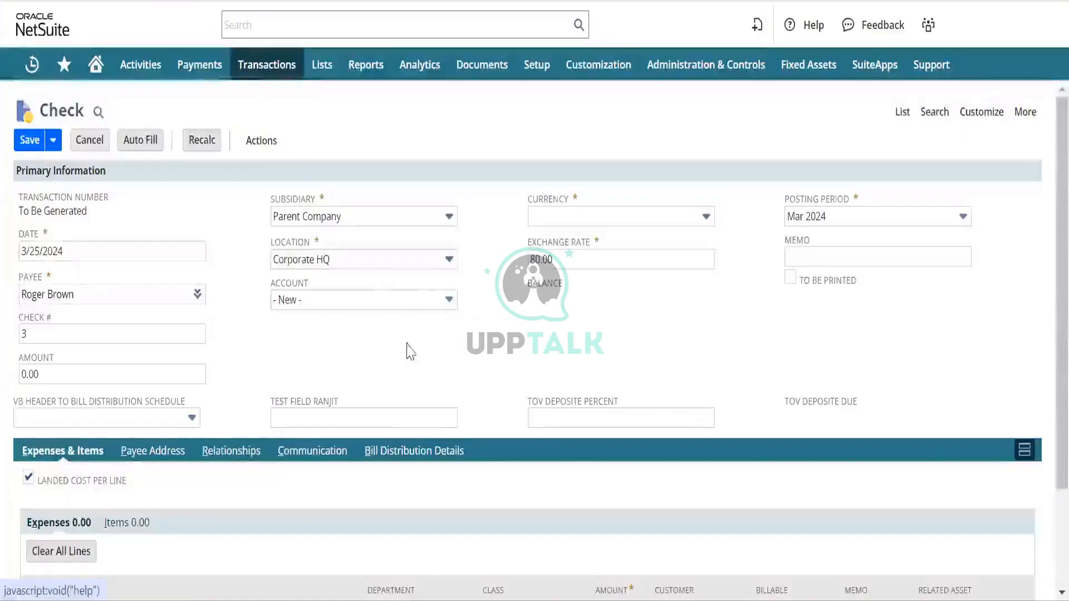
click(448, 299)
click(412, 320)
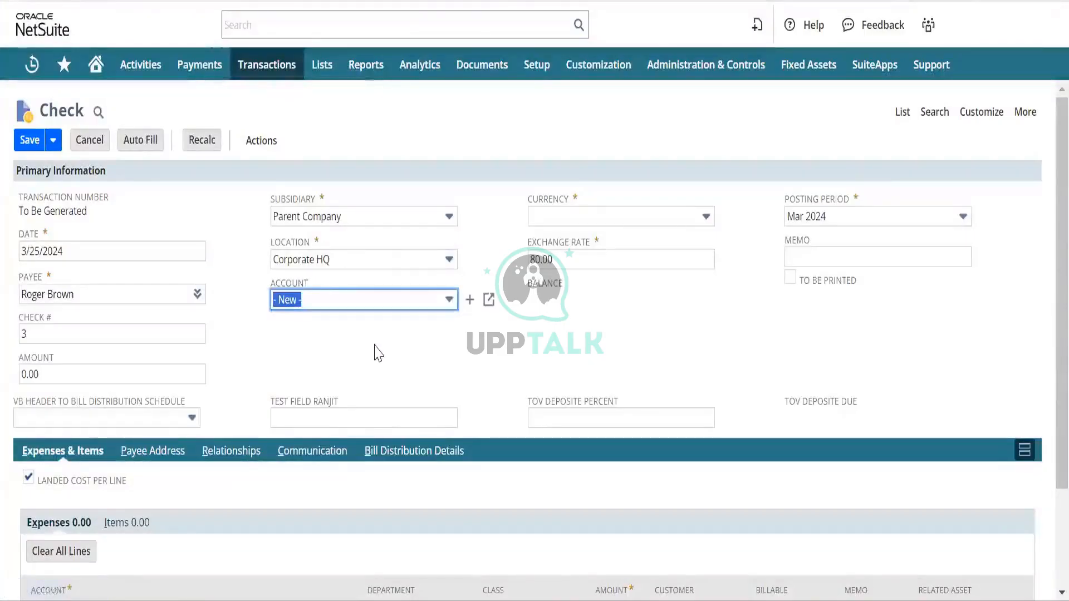
click(386, 372)
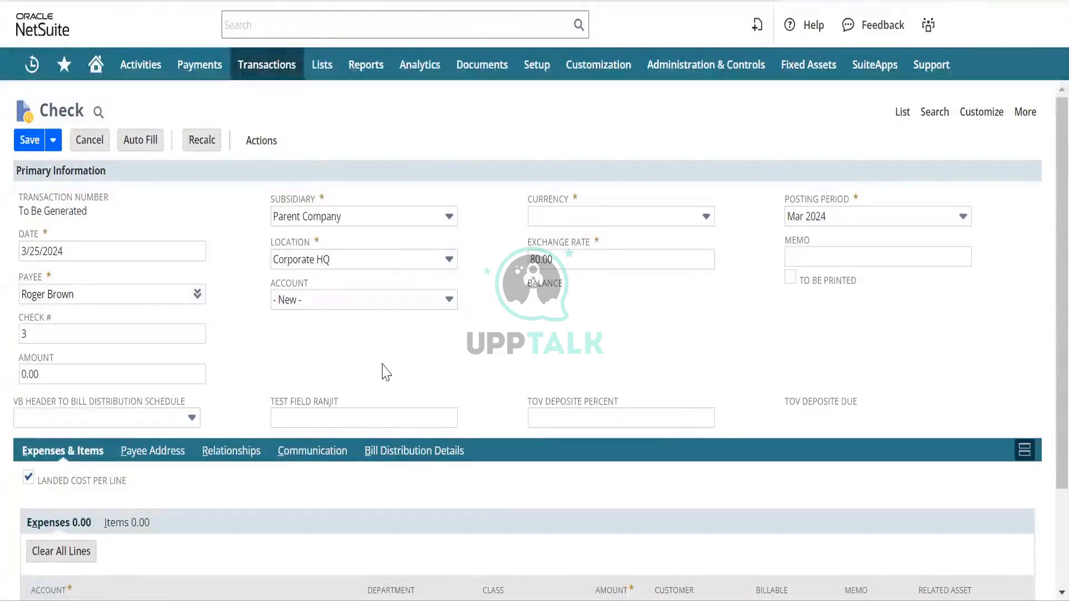
Set the check's currency to Indian rupee.
click(652, 216)
click(613, 262)
click(619, 321)
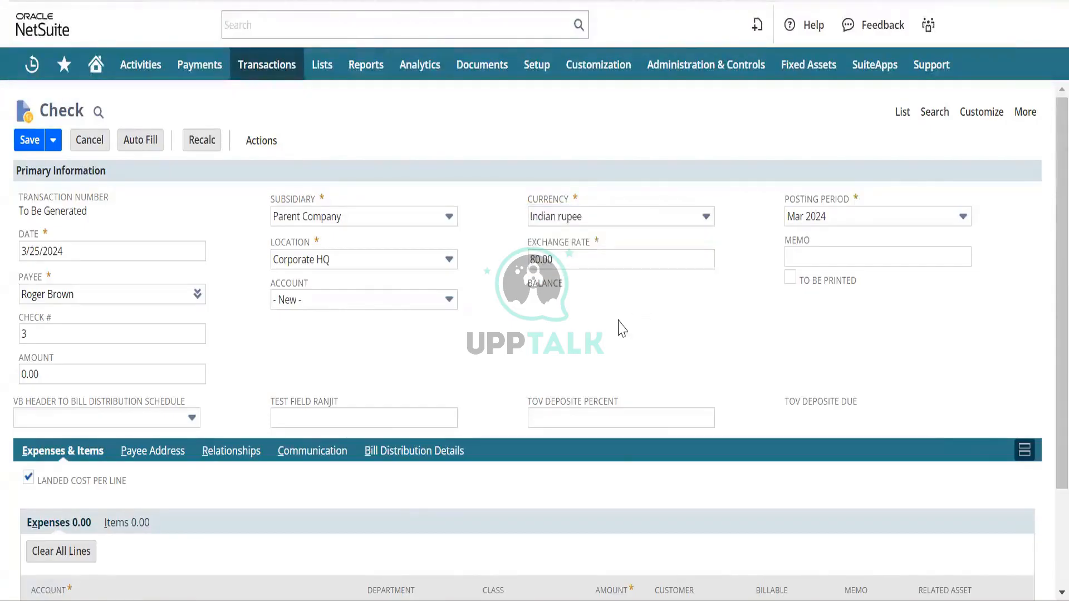
Turn off Landed Cost Per Line and add an Advances Paid expense line for 1,000.
scroll(483, 295, down, 2)
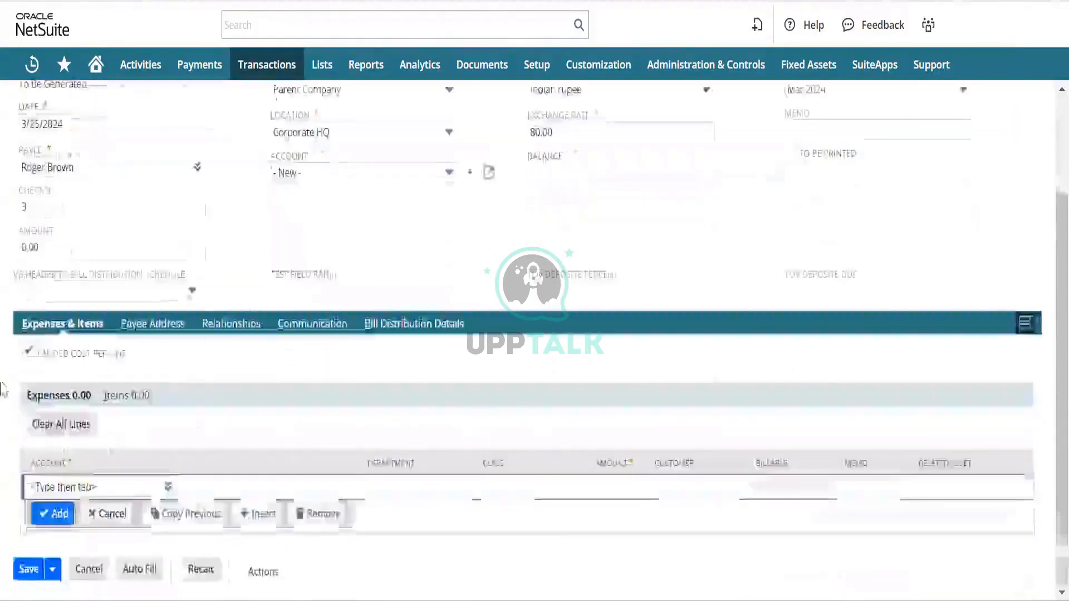
click(28, 353)
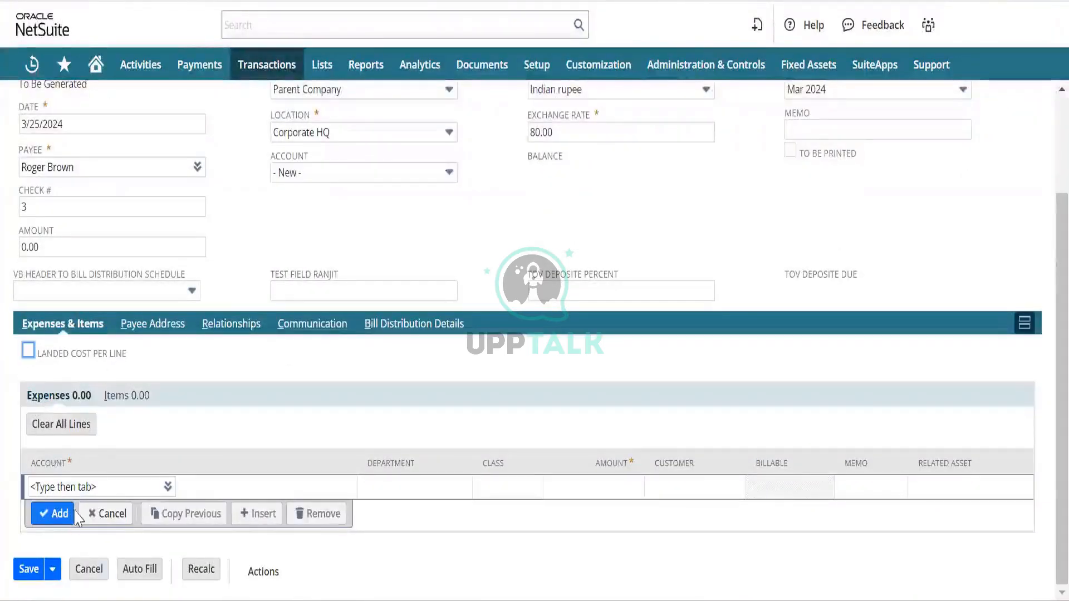
click(89, 488)
text(advance)
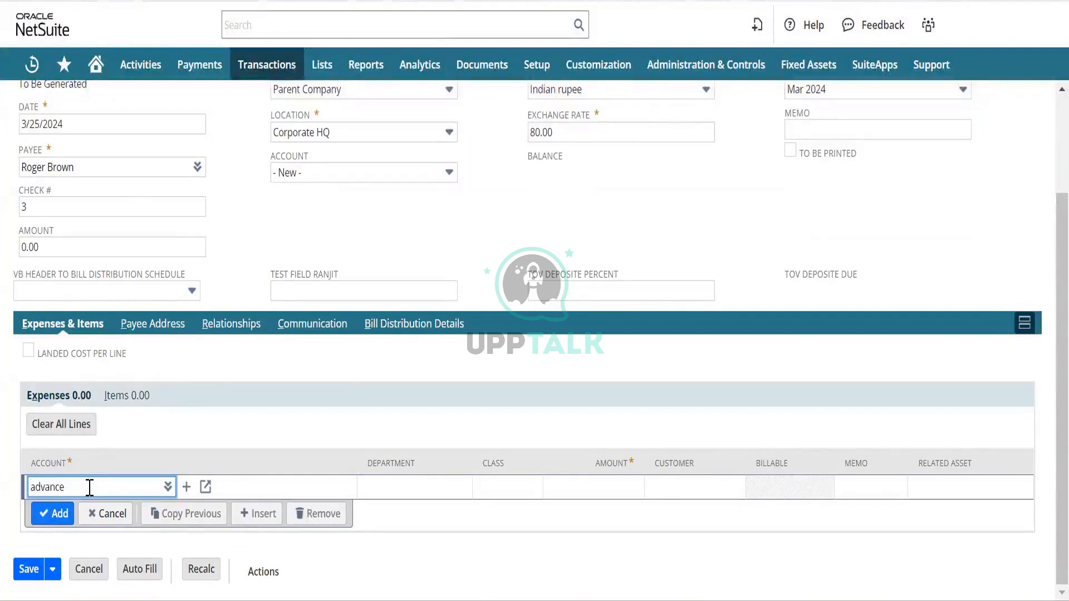
key(Tab)
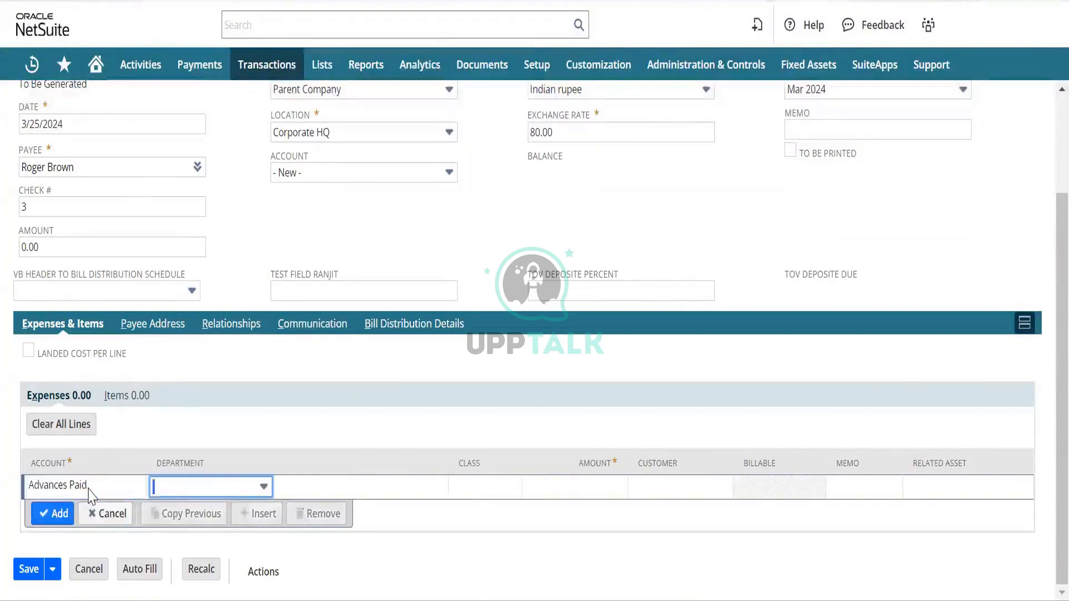
key(Tab)
key(Tab)
text(1,000)
key(Tab)
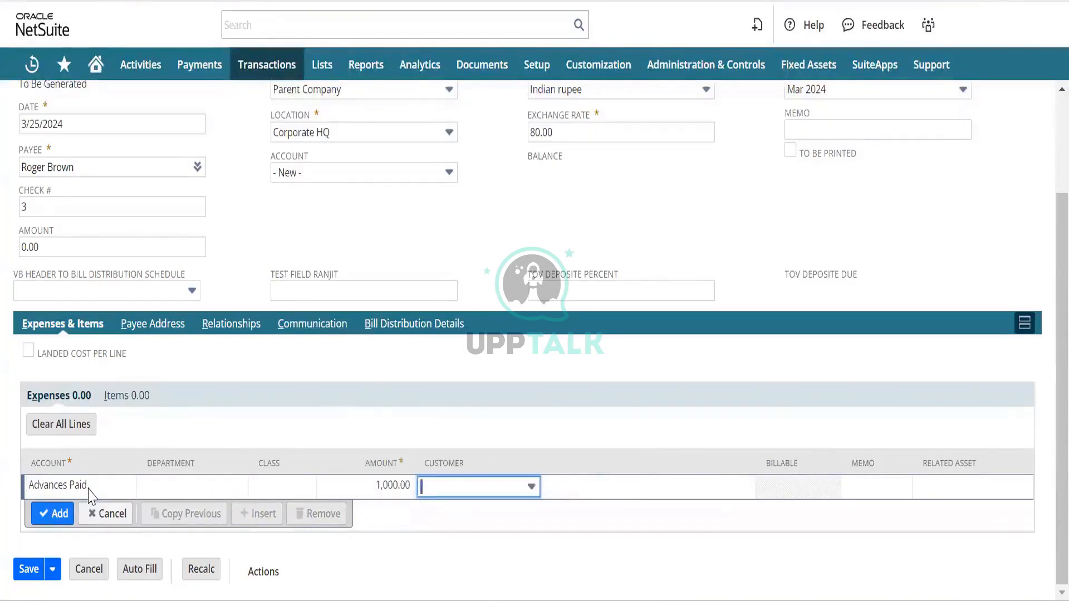
click(51, 513)
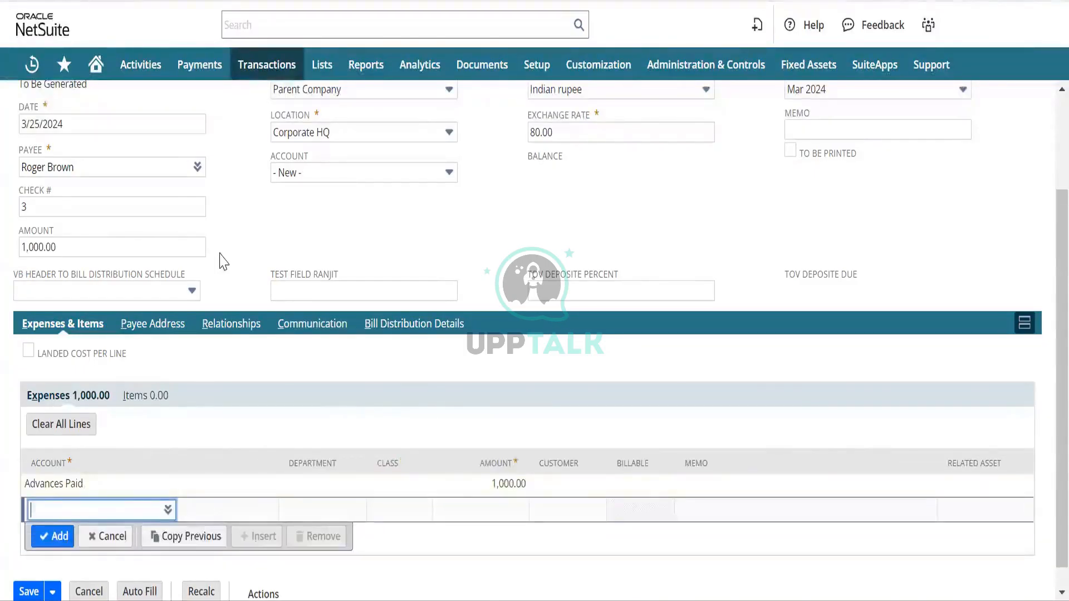
scroll(224, 262, up, 3)
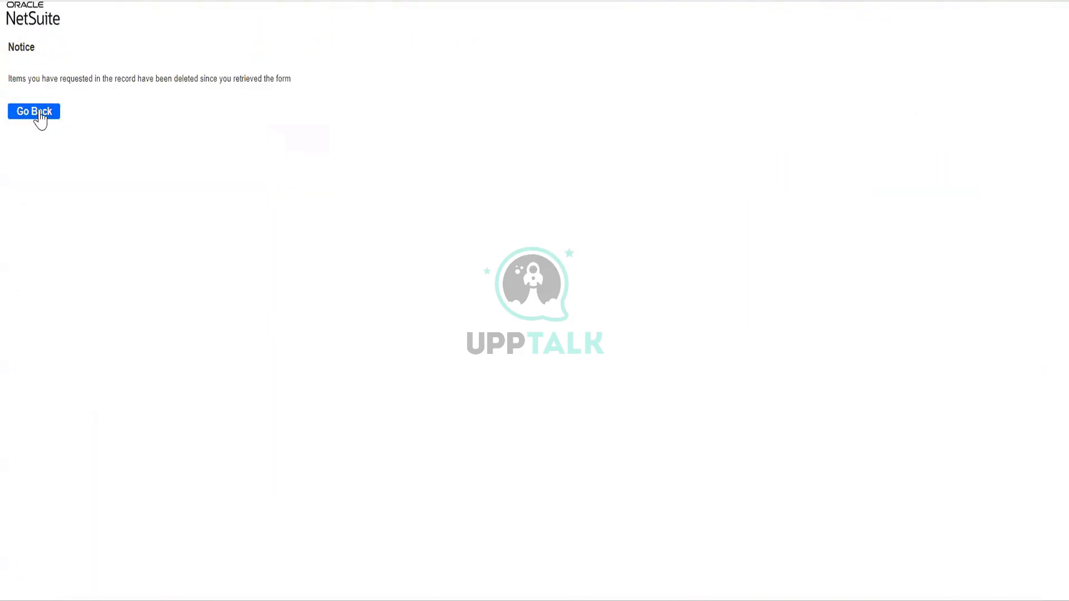
Abandon the unsaved check form and leave it for the Checks list.
click(38, 113)
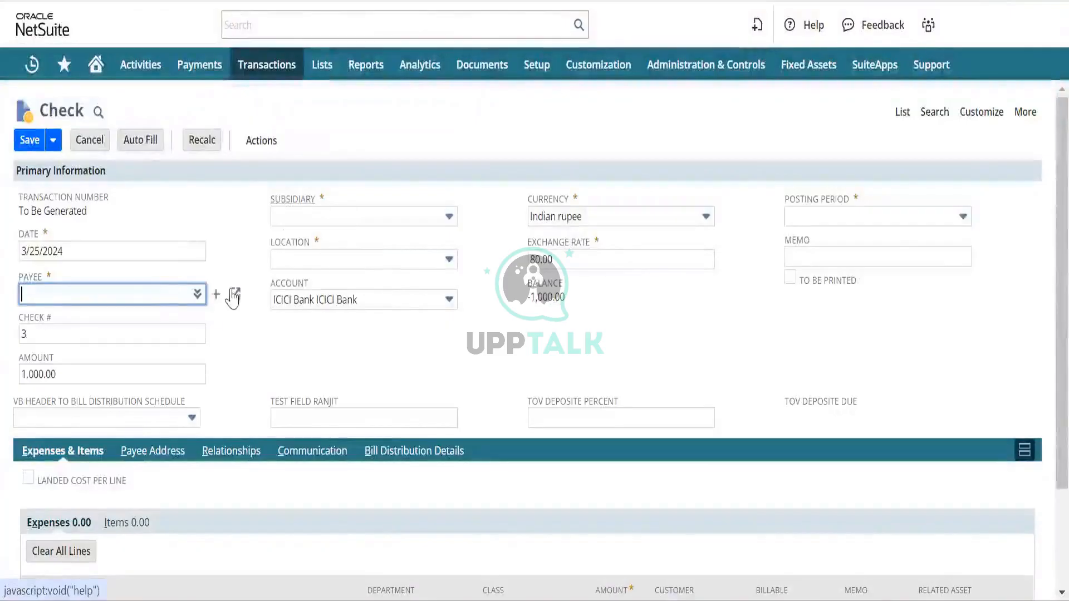
click(902, 112)
click(622, 110)
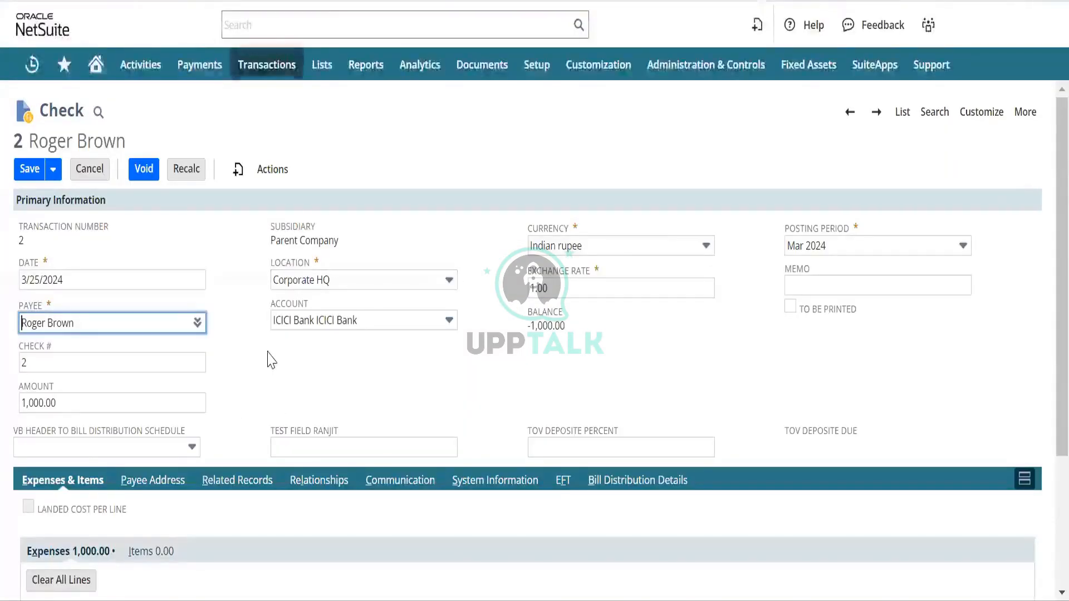
Change Check 2's existing expense line account to Advances Paid and commit the line.
scroll(67, 453, down, 3)
click(89, 453)
text(advance)
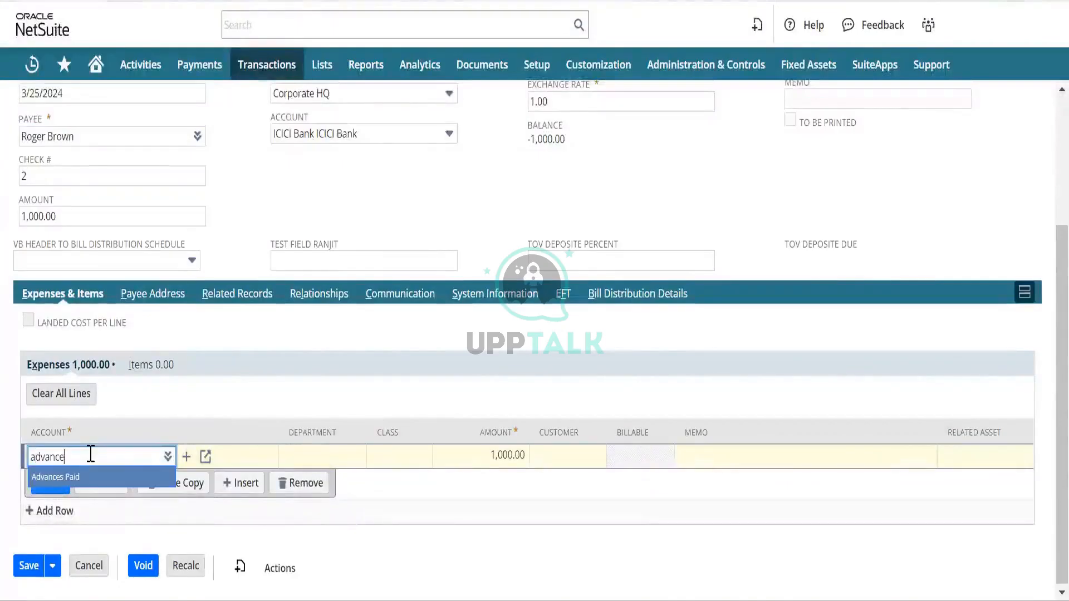
key(Tab)
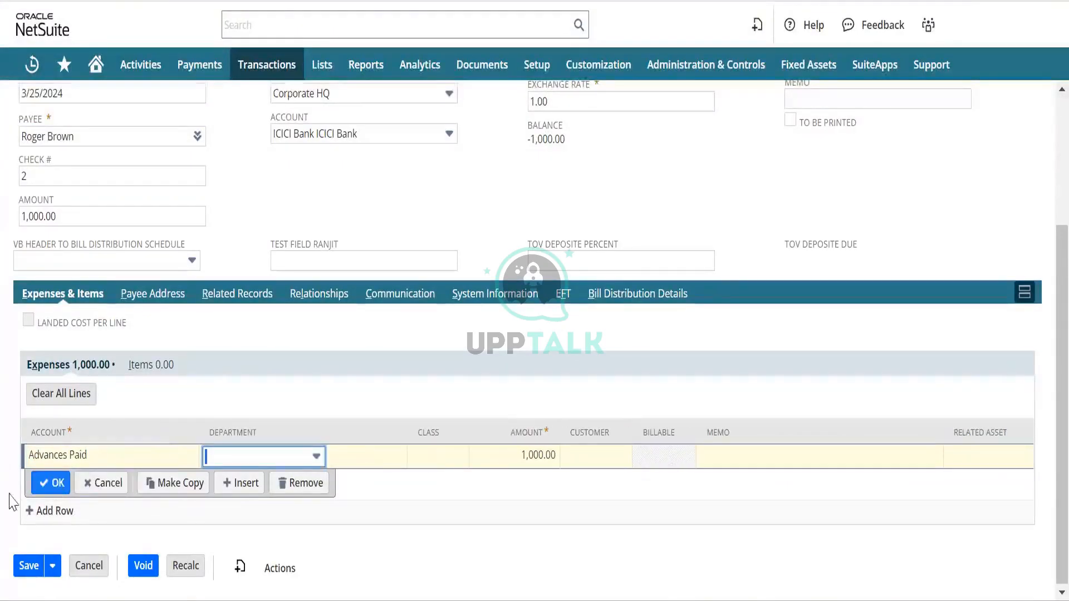
click(49, 483)
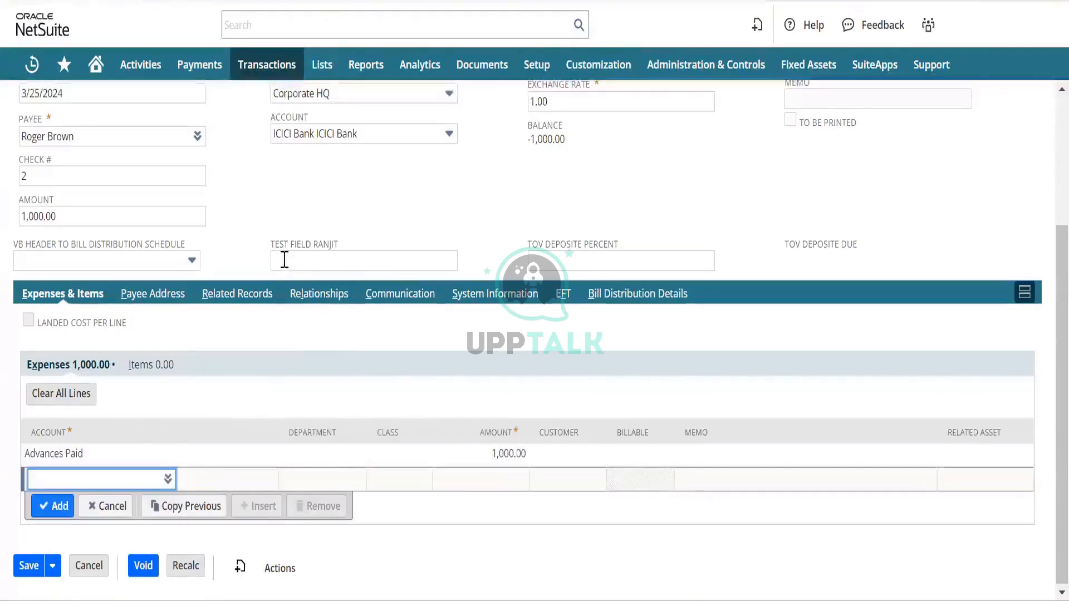
scroll(300, 248, up, 3)
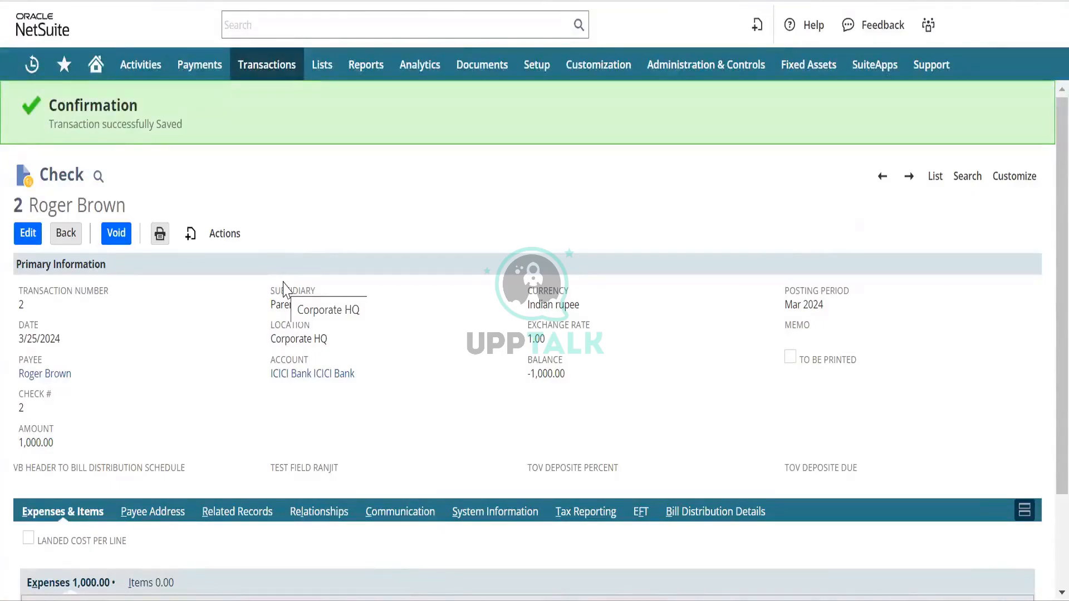
Start a new expense report and fill the Employee field by typing 'R'.
mouse_move(247, 65)
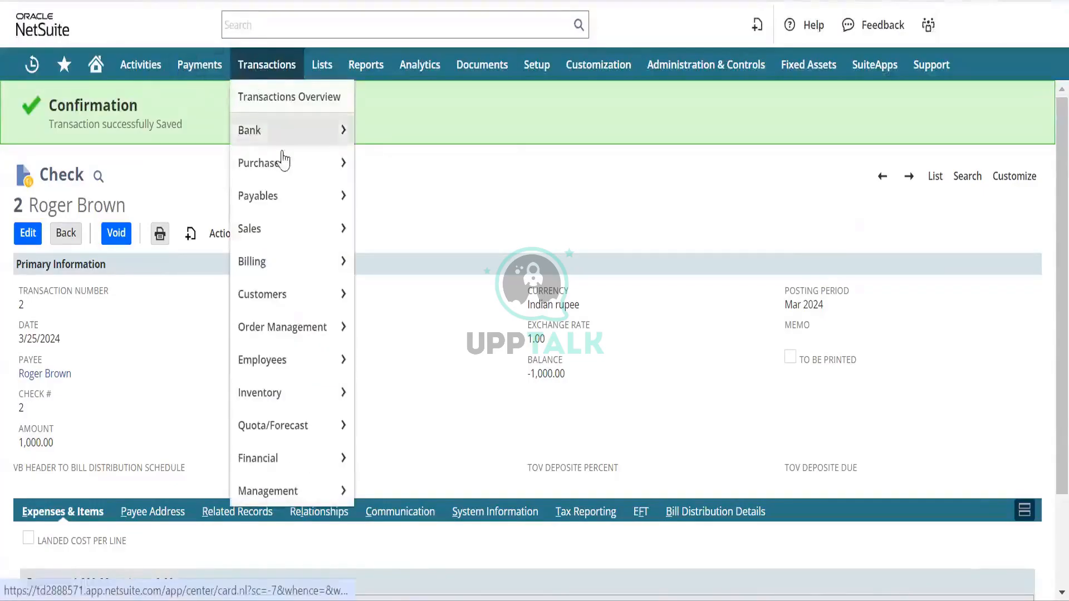
mouse_move(287, 369)
mouse_move(412, 362)
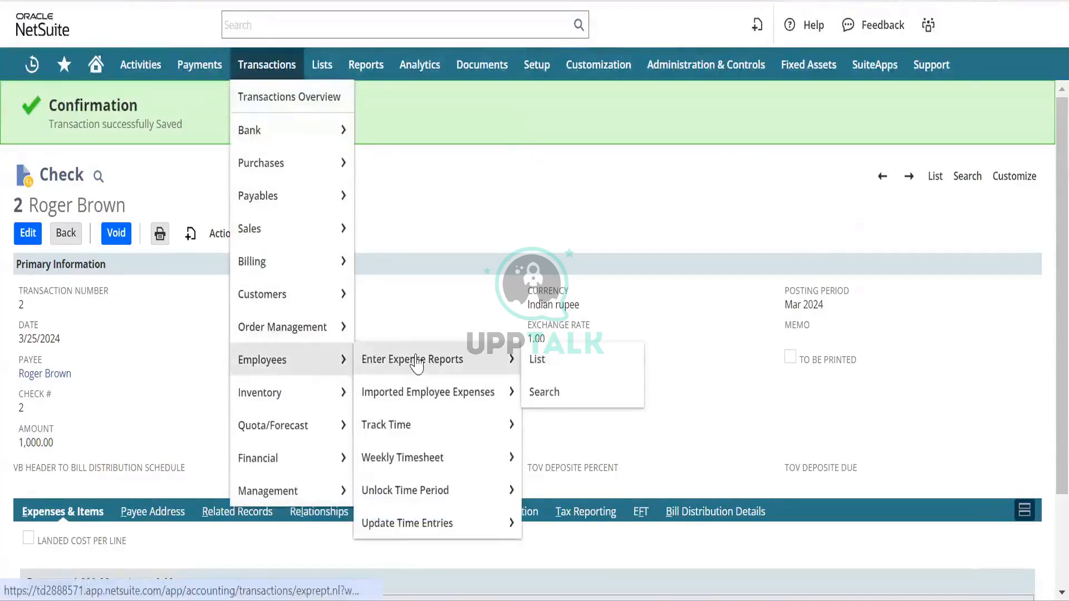
click(416, 361)
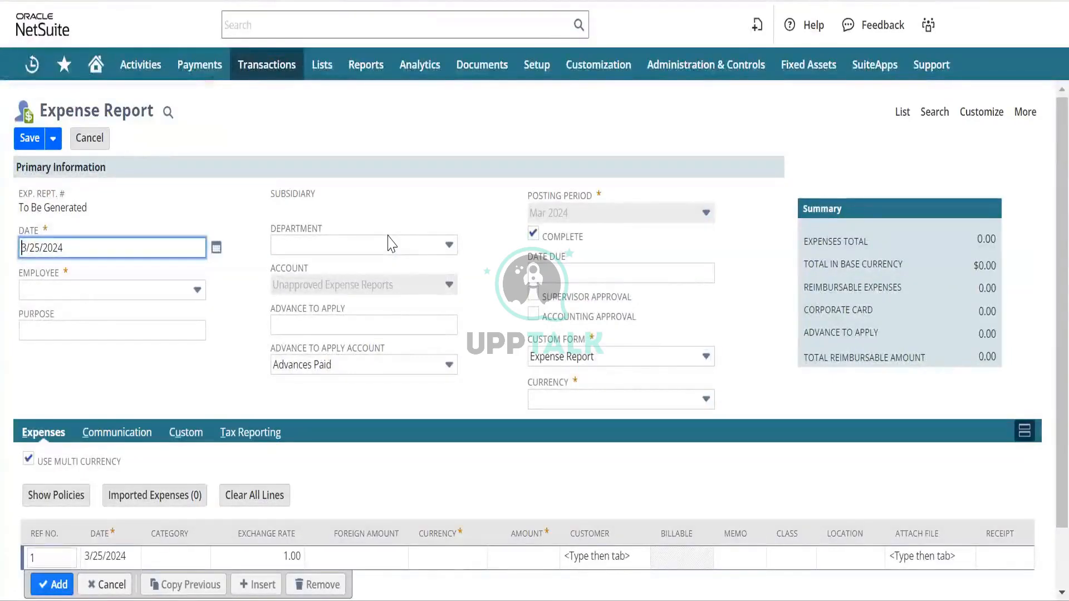
key(Tab)
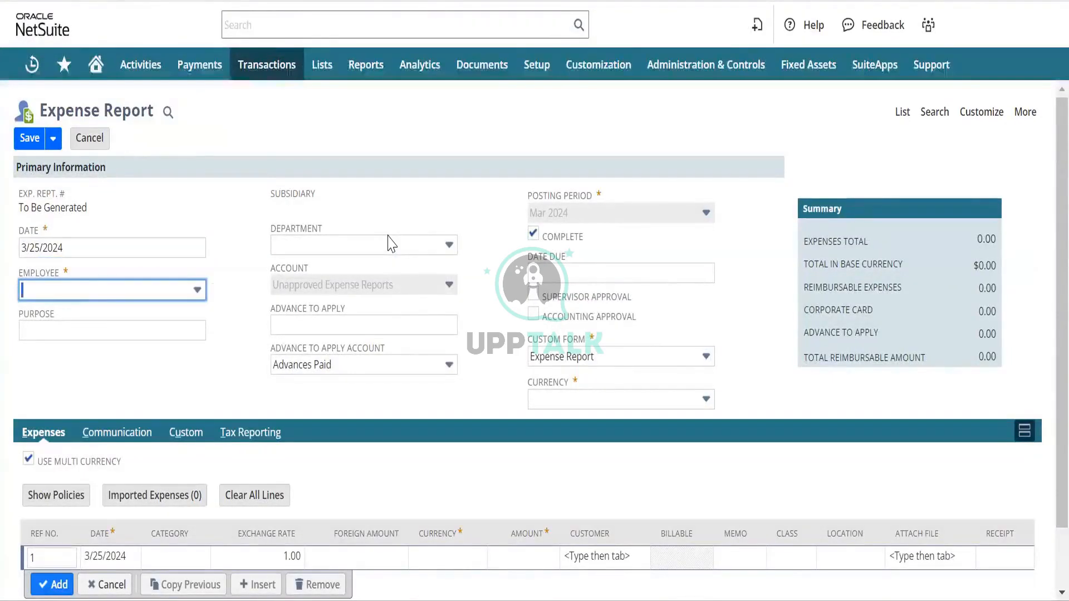
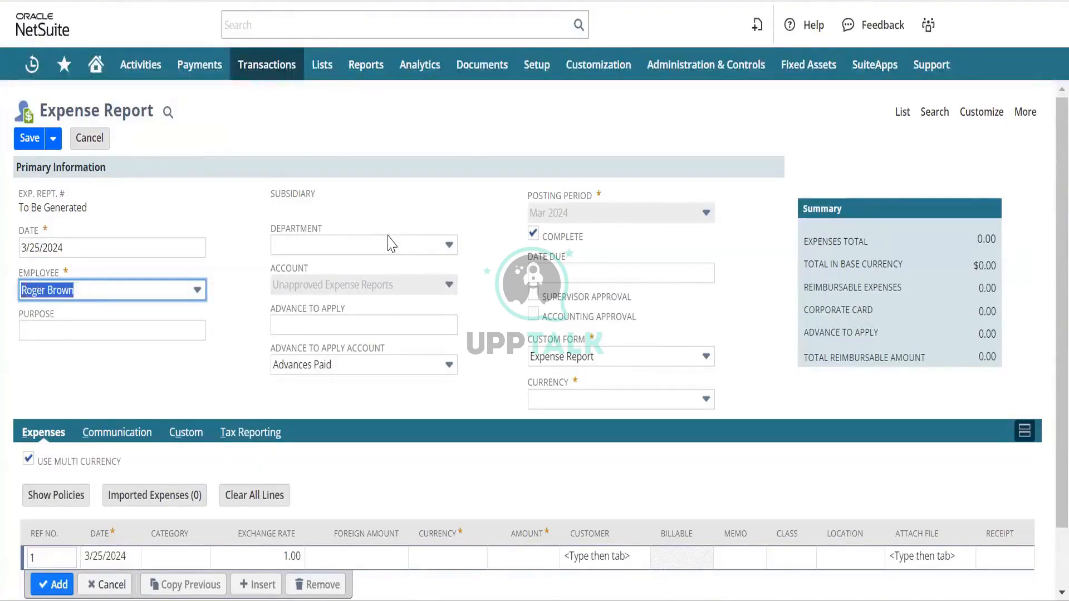
key(Tab)
key(Tab)
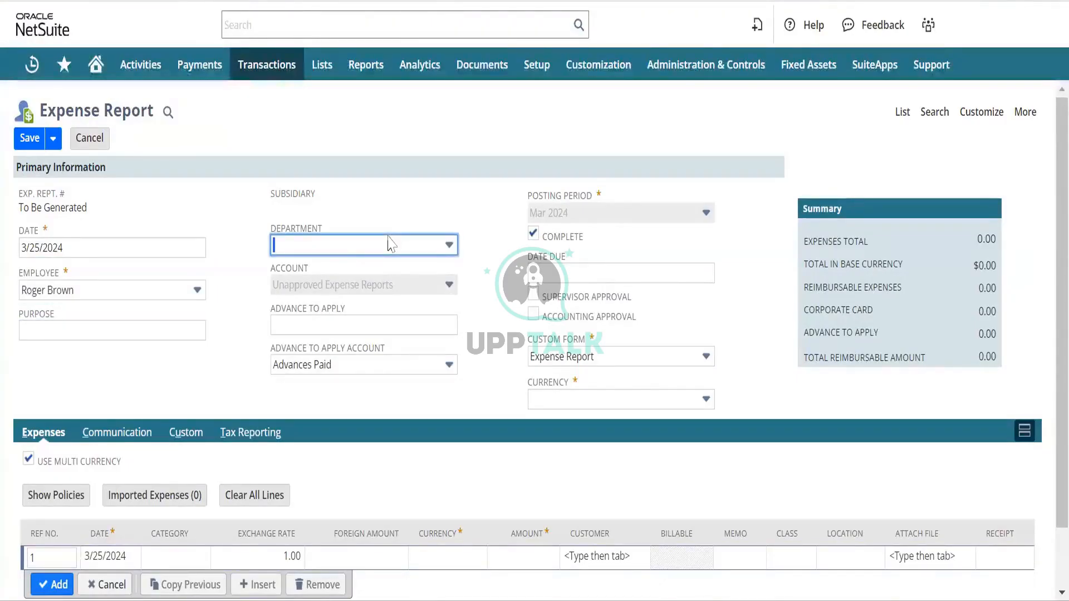